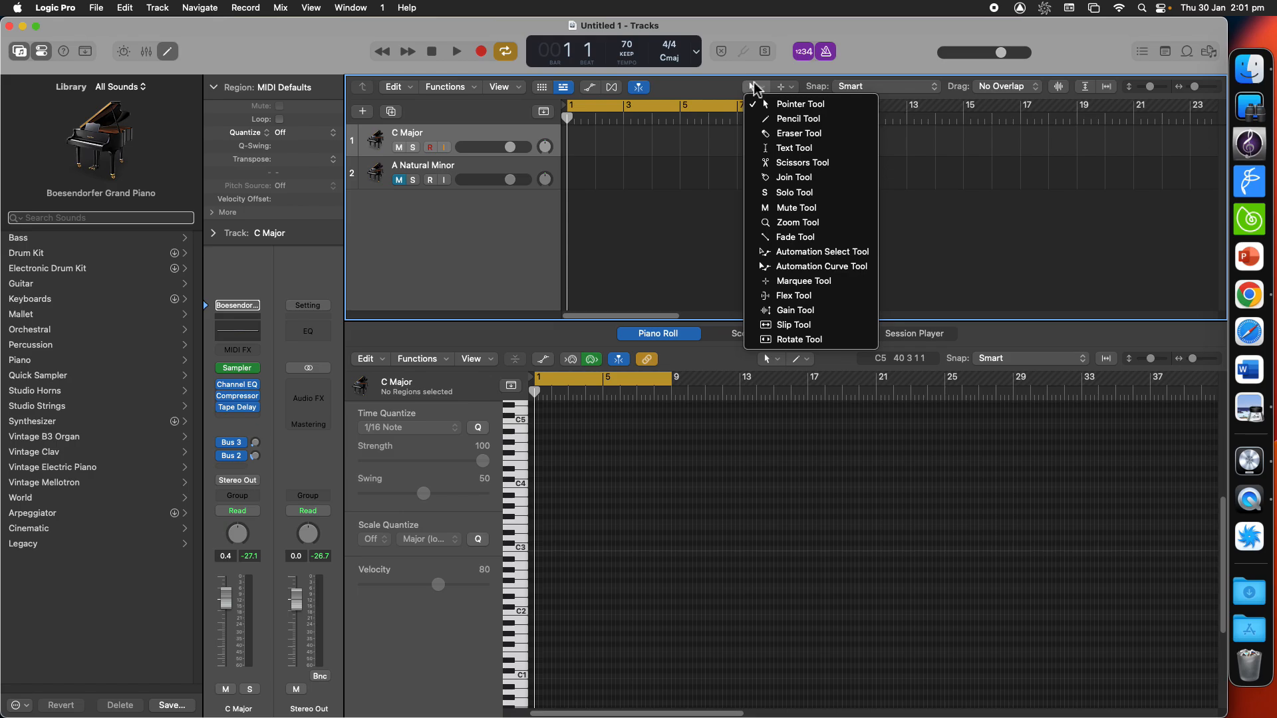
Set the Command-click tool of the Tracks area to the Pencil Tool, keeping the Pointer Tool as the main tool
left_click(755, 88)
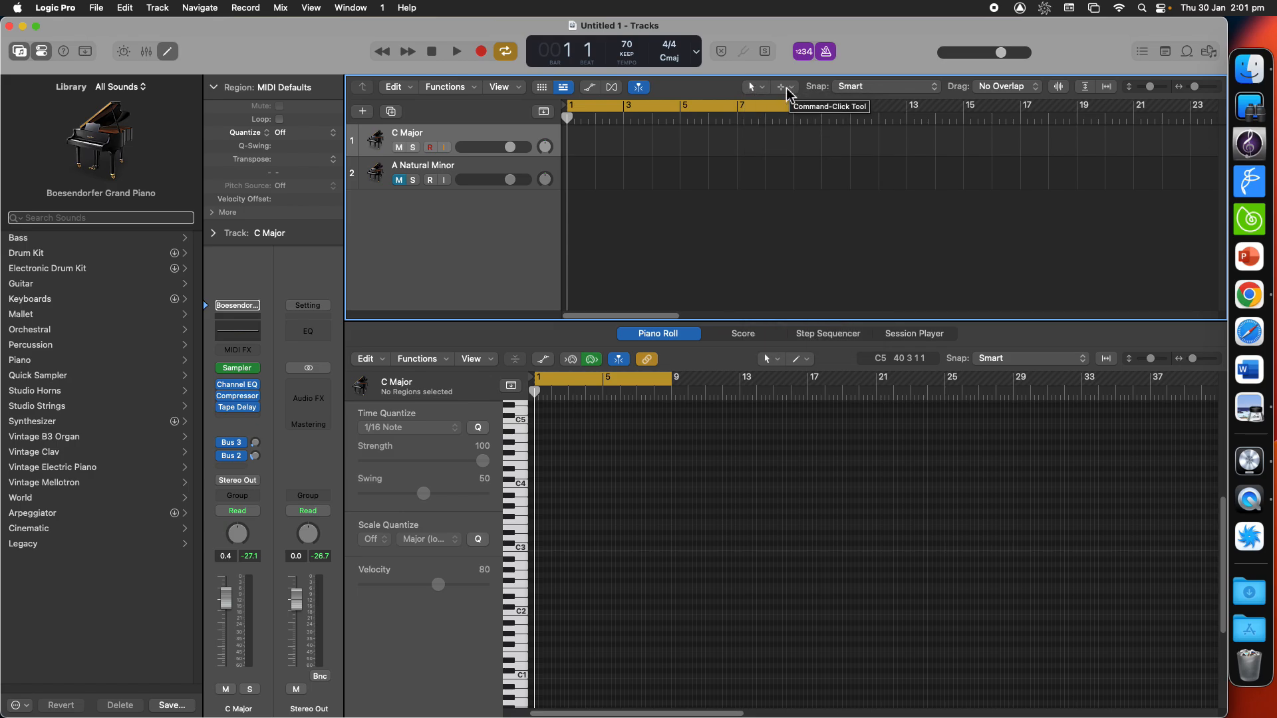
left_click(785, 87)
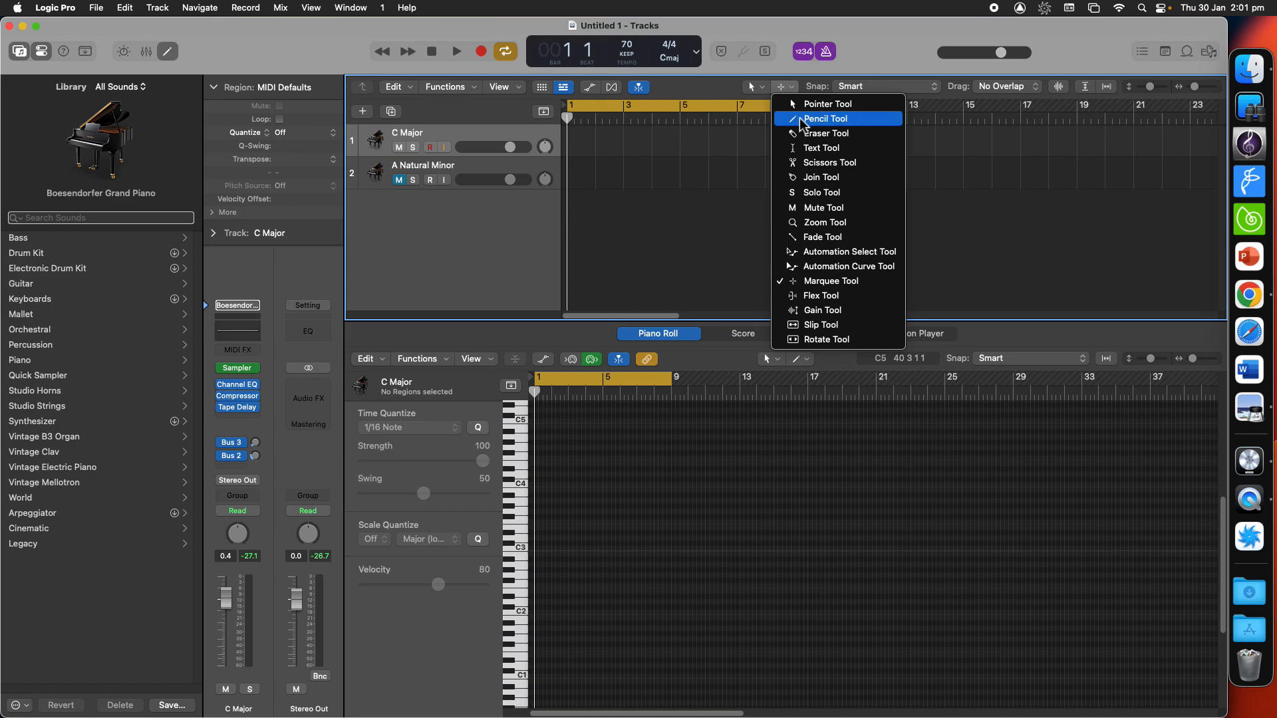
left_click(802, 120)
left_click(753, 88)
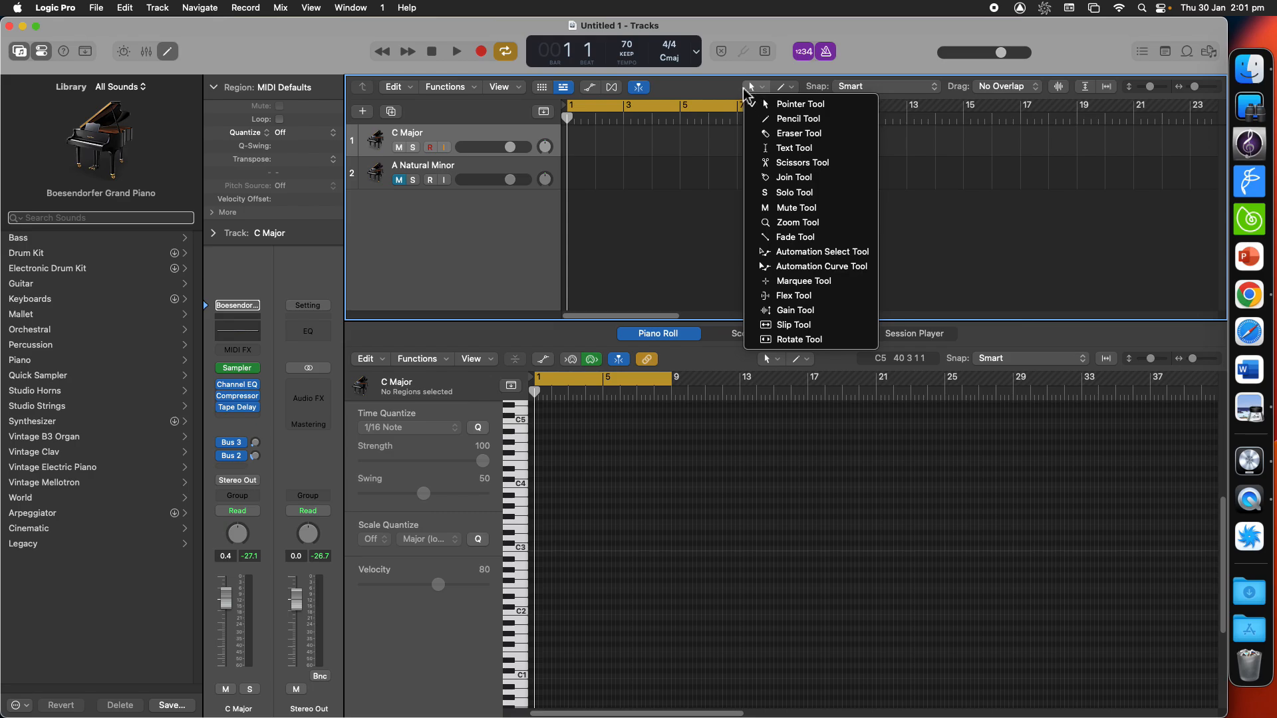
left_click(781, 90)
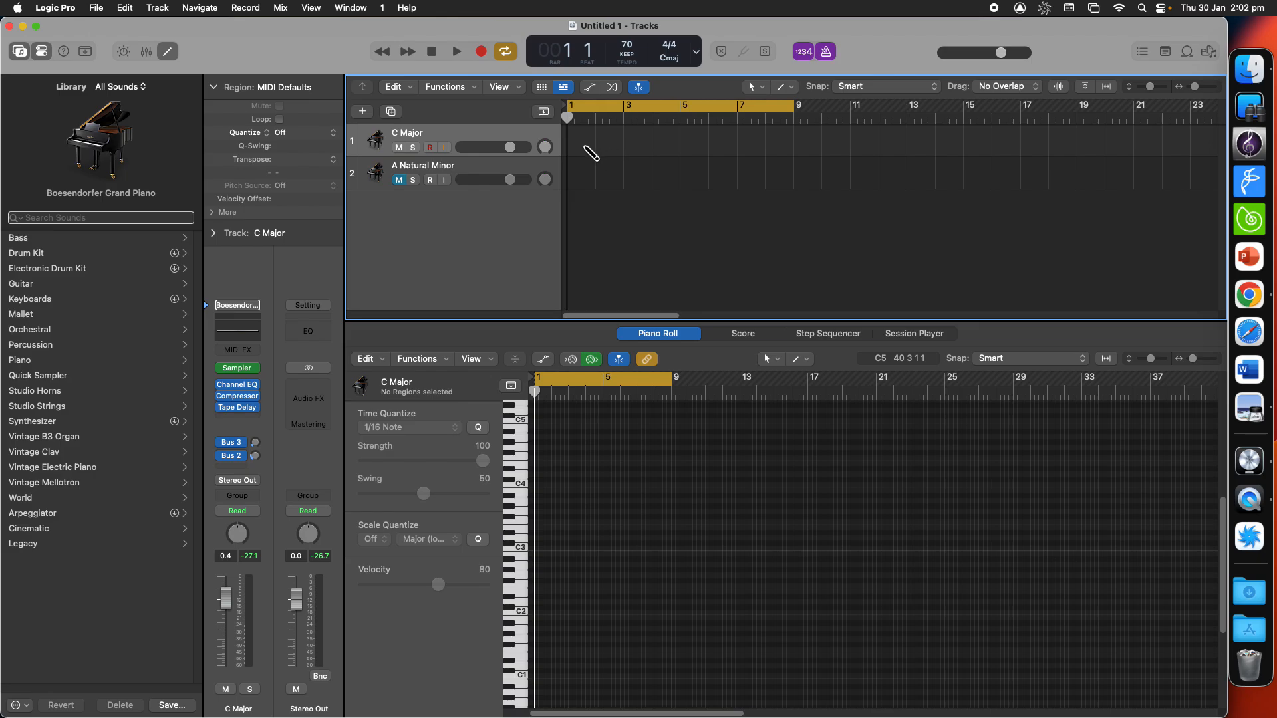
Draw a MIDI region at bar 1 on the C Major track and extend it to a length of four bars
left_click(586, 147)
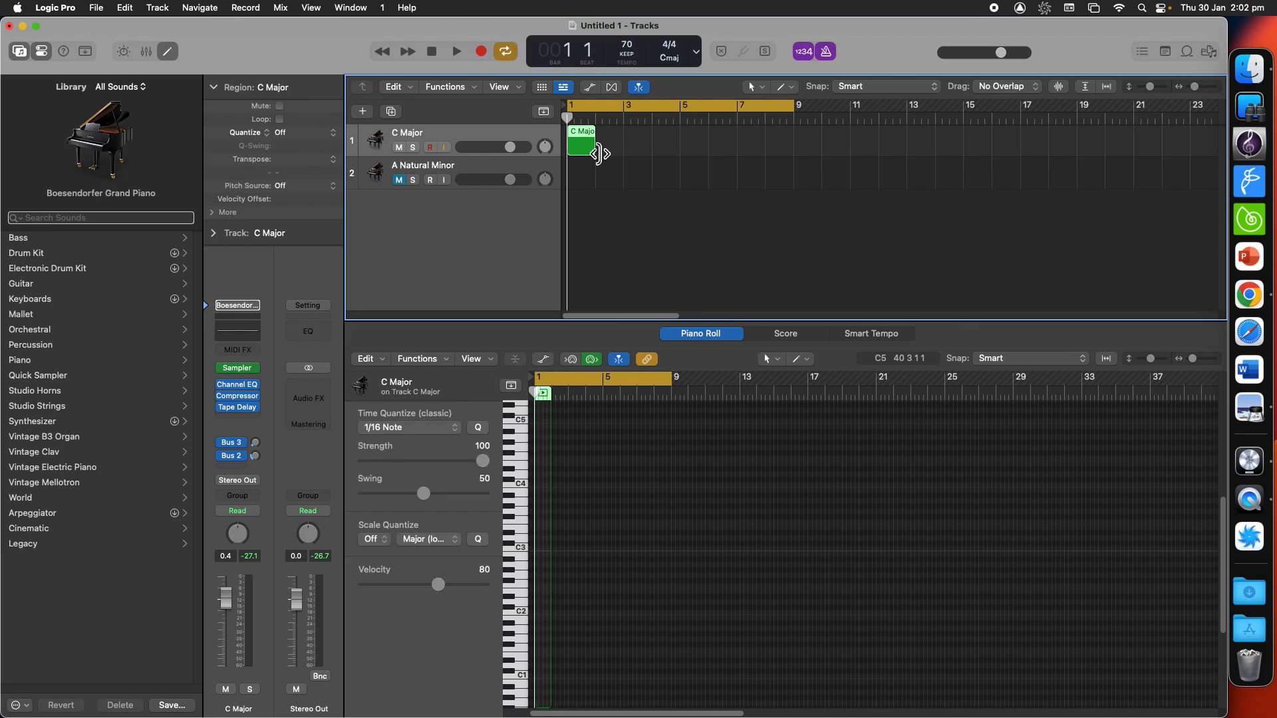
left_click_drag(609, 155, 680, 167)
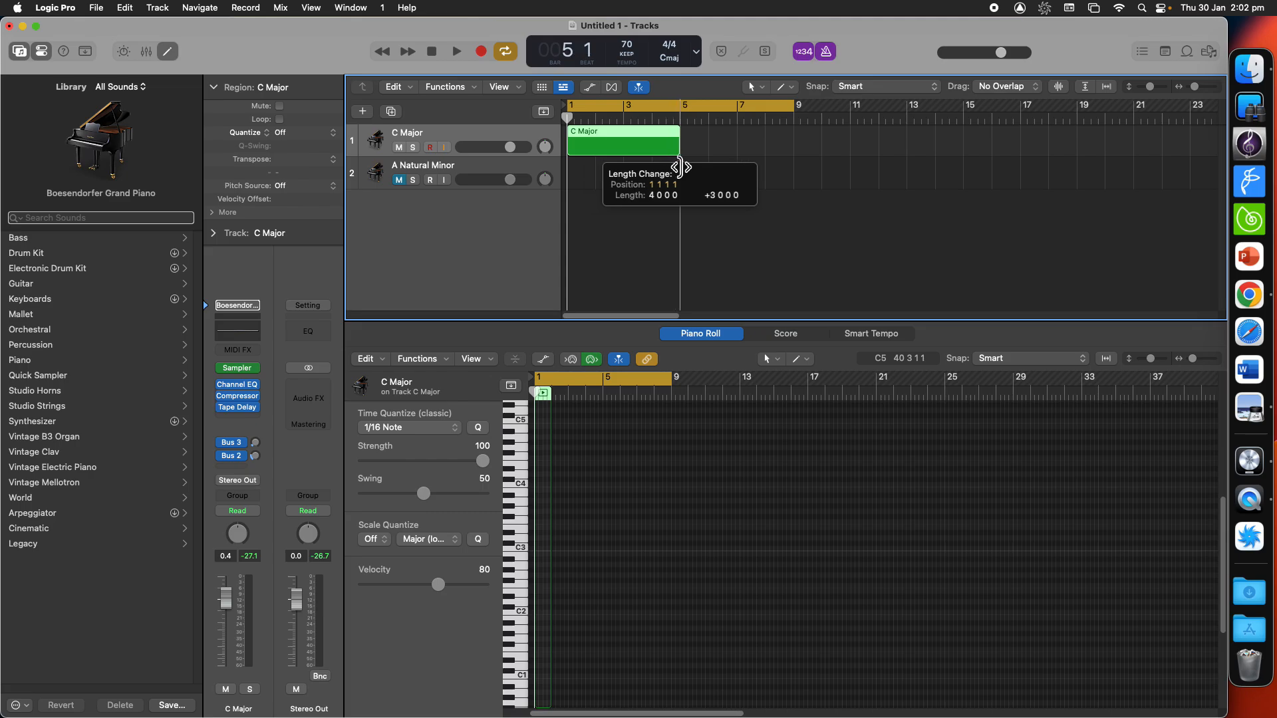
left_click_drag(680, 167, 678, 166)
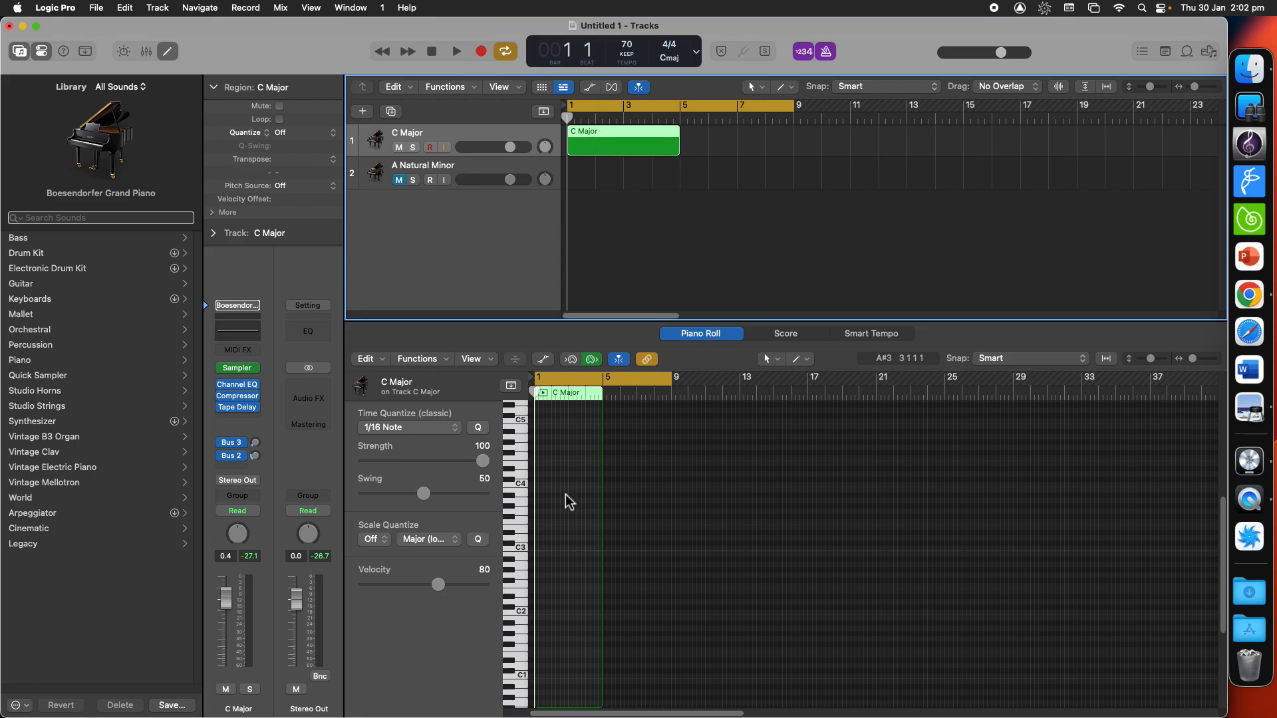
Show the four-bar C Major region as notation in the Score editor
mouse_move(521, 425)
left_mouse_down()
mouse_move(522, 504)
mouse_move(526, 447)
left_mouse_up()
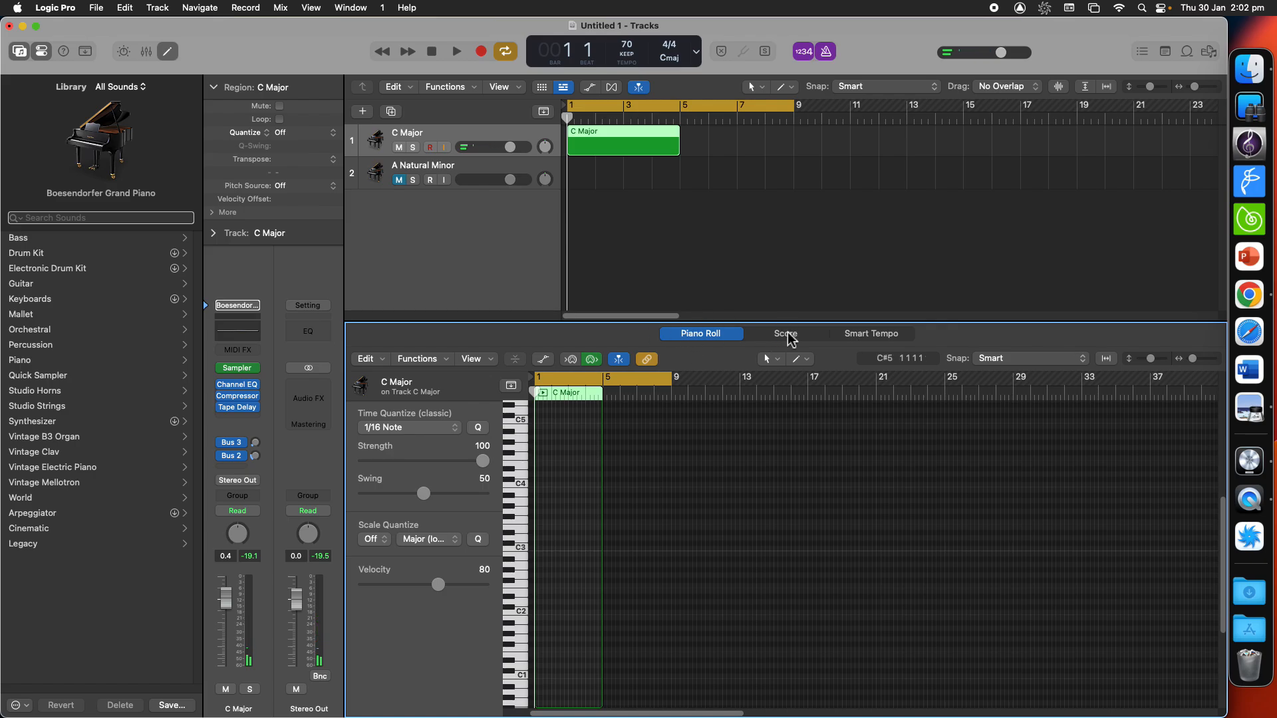
left_click(787, 335)
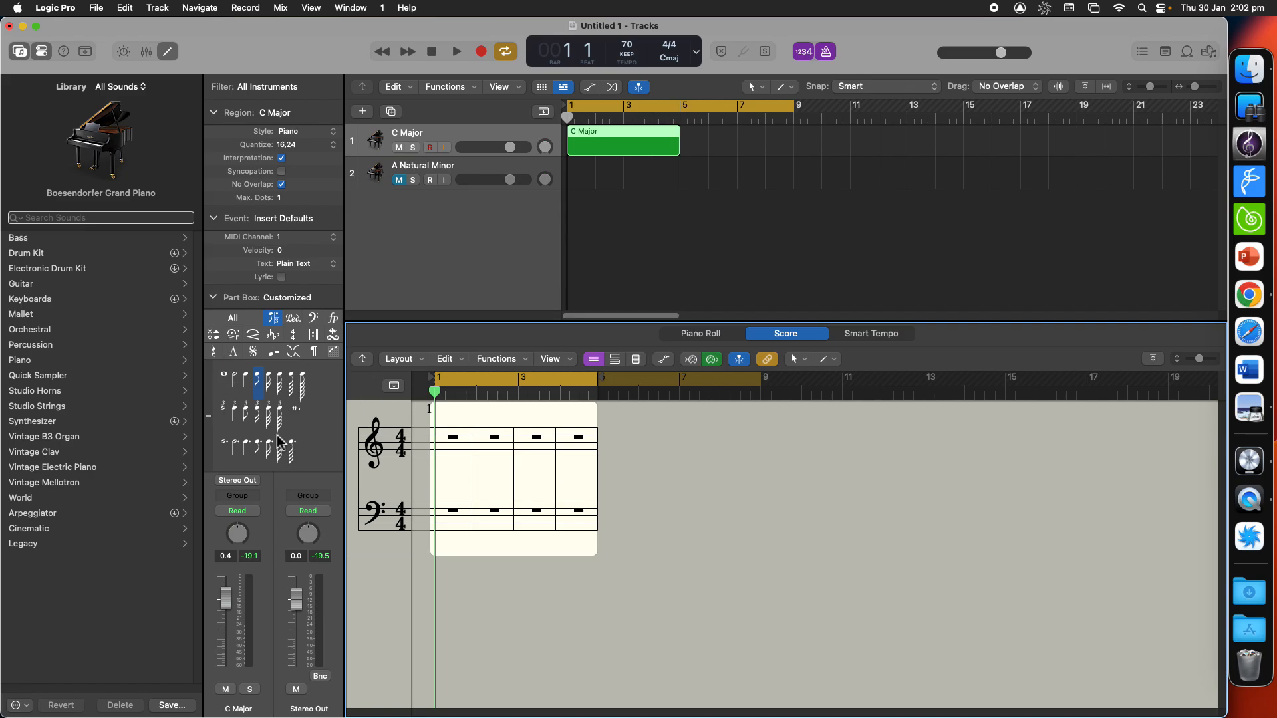
left_click(488, 277)
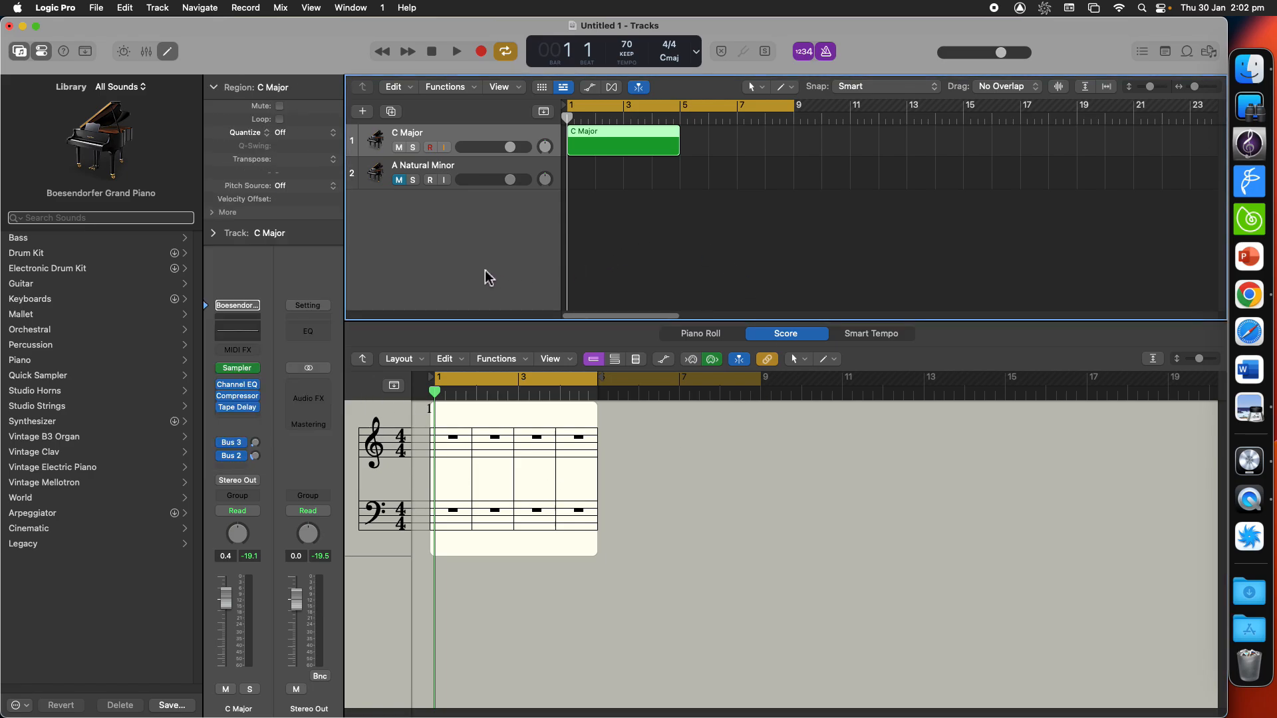
left_click(525, 474)
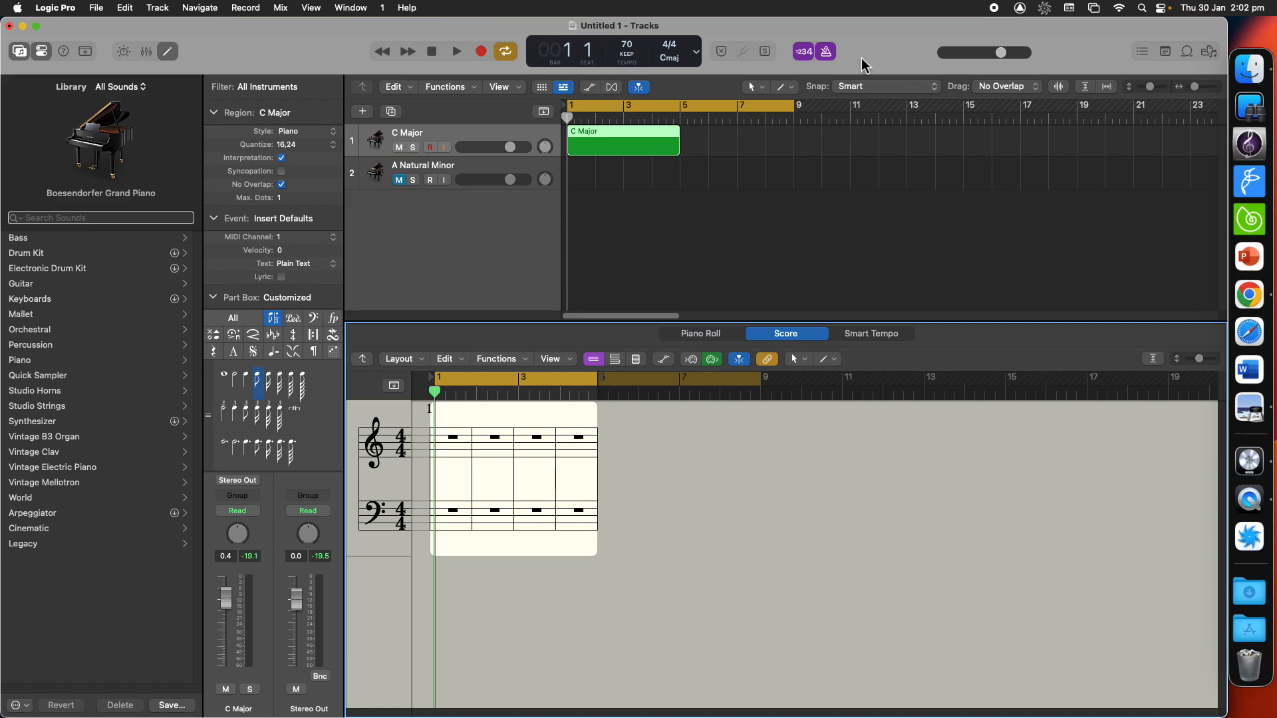
Check the handwritten melody in Preview and enter a dotted quarter note and an eighth note on C3 in bar 1 of the Logic Pro score
left_click(1250, 407)
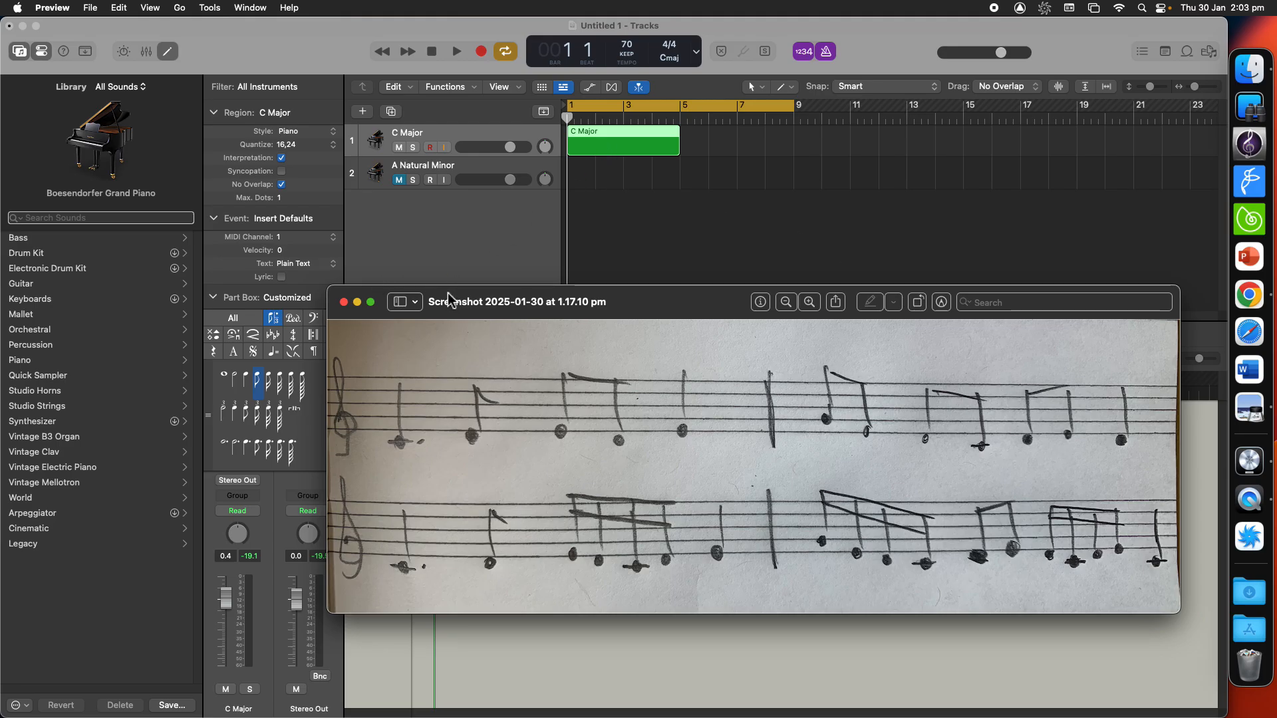
left_click(343, 302)
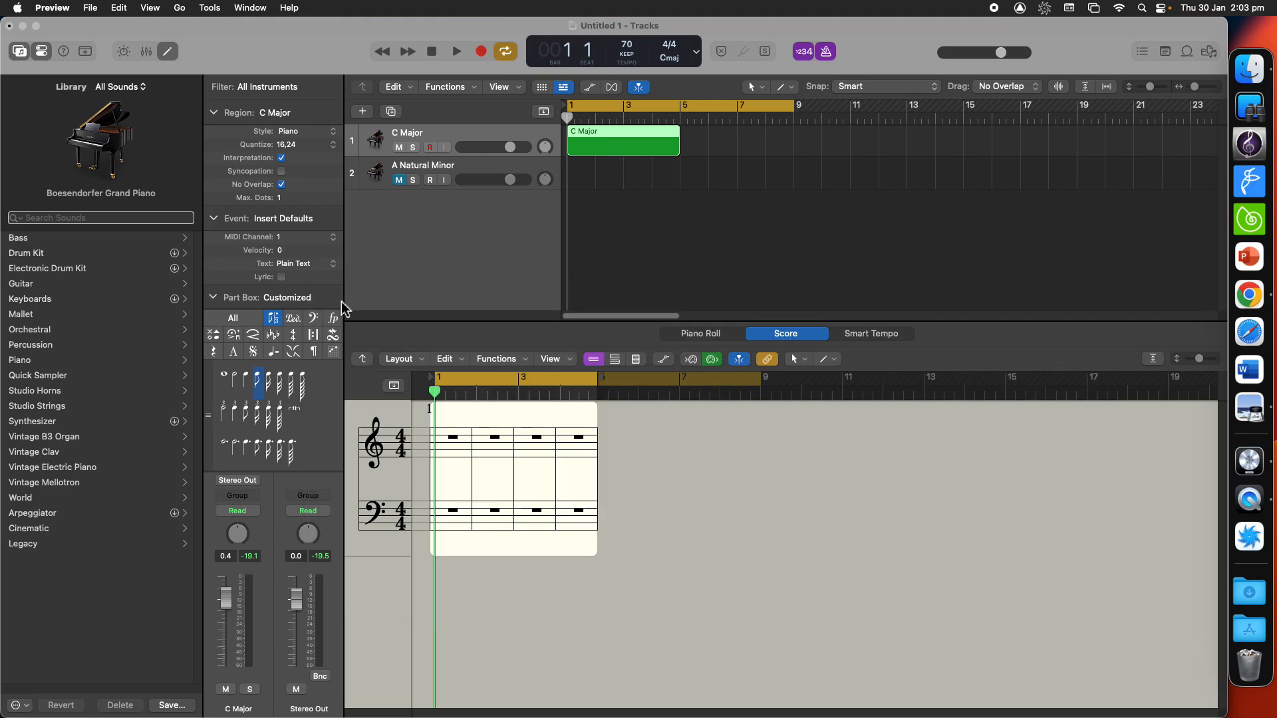
left_click(510, 467)
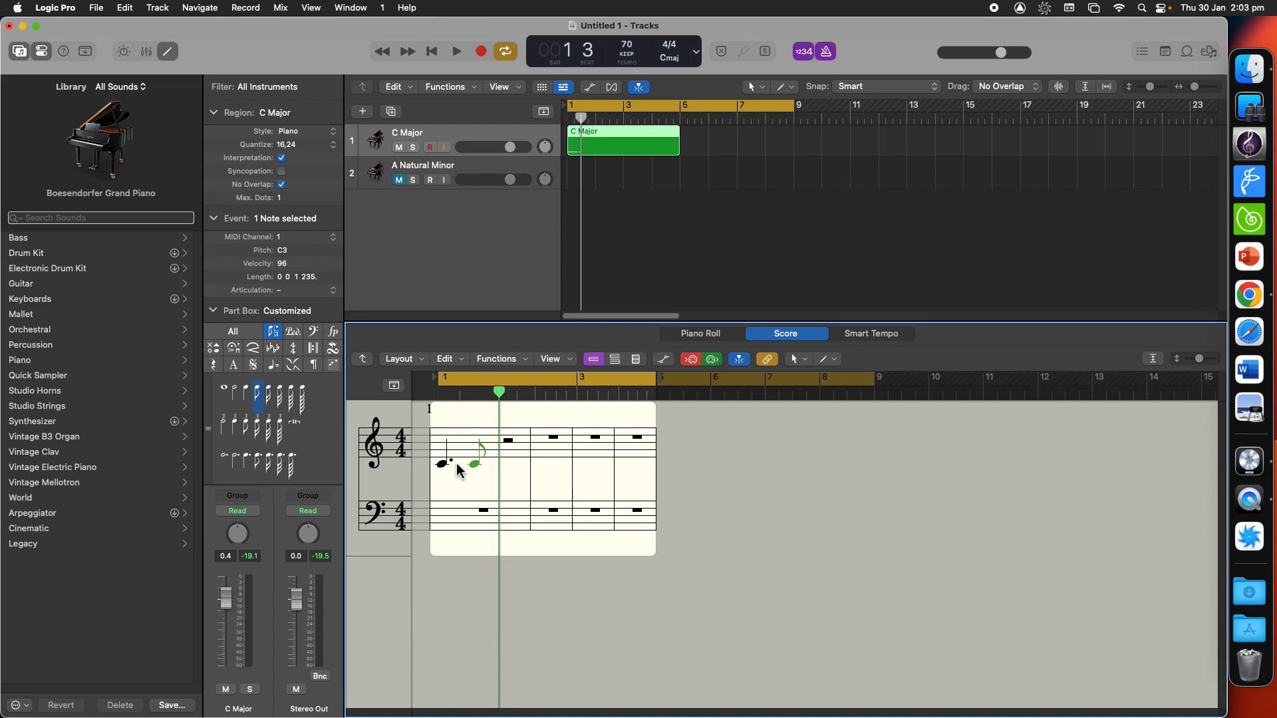
Reopen the recent handwritten-melody image "Screenshot 2025-01-30 at 1.17.10 pm" in Preview
left_click(1255, 413)
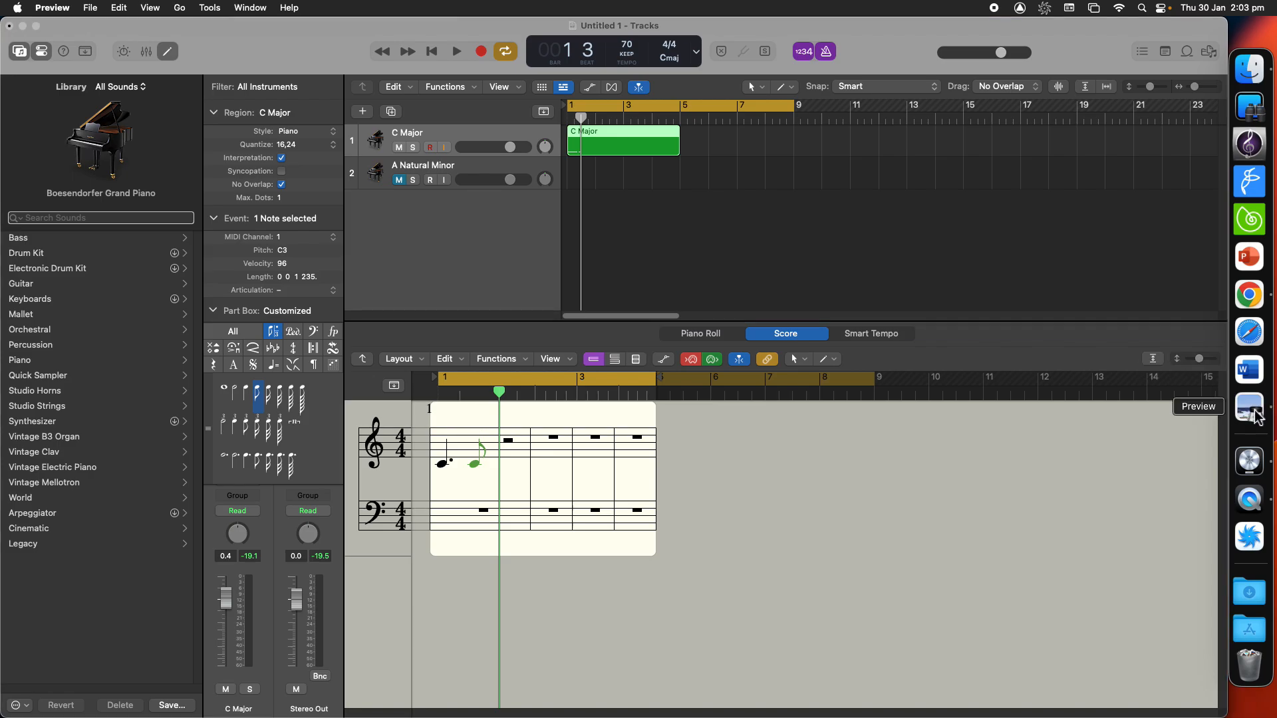
left_click(91, 8)
mouse_move(87, 57)
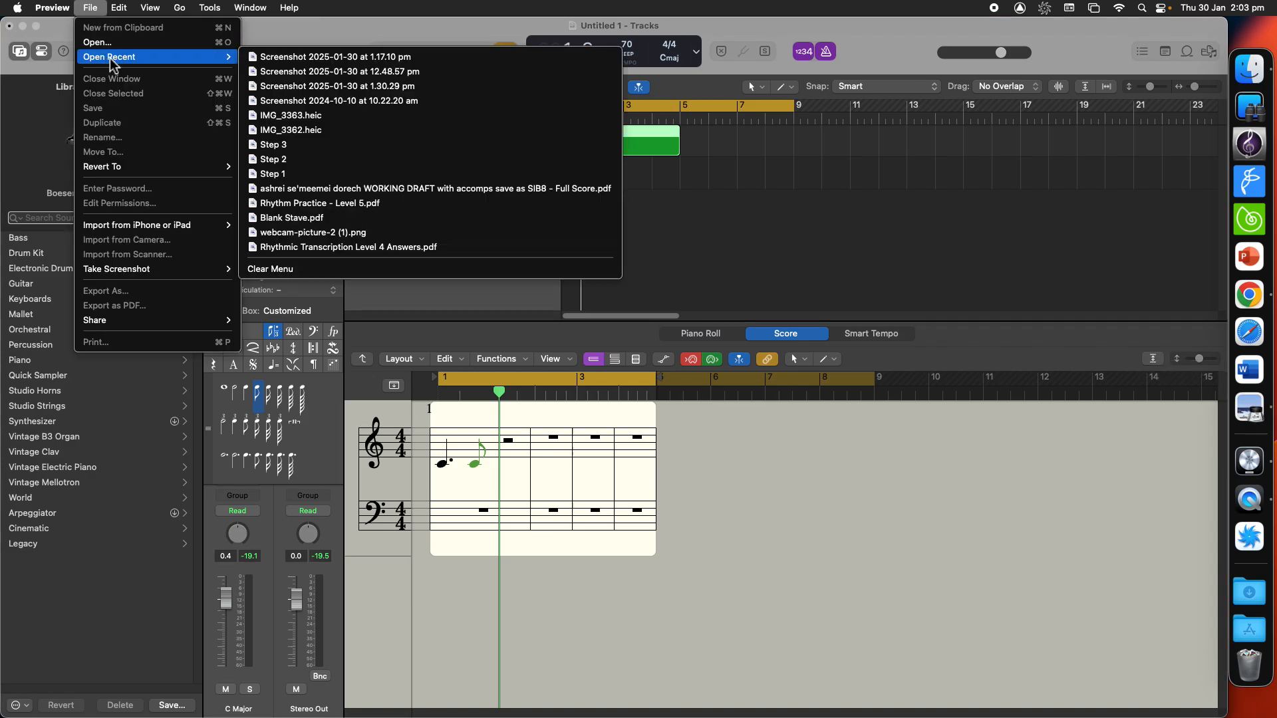
left_click(317, 59)
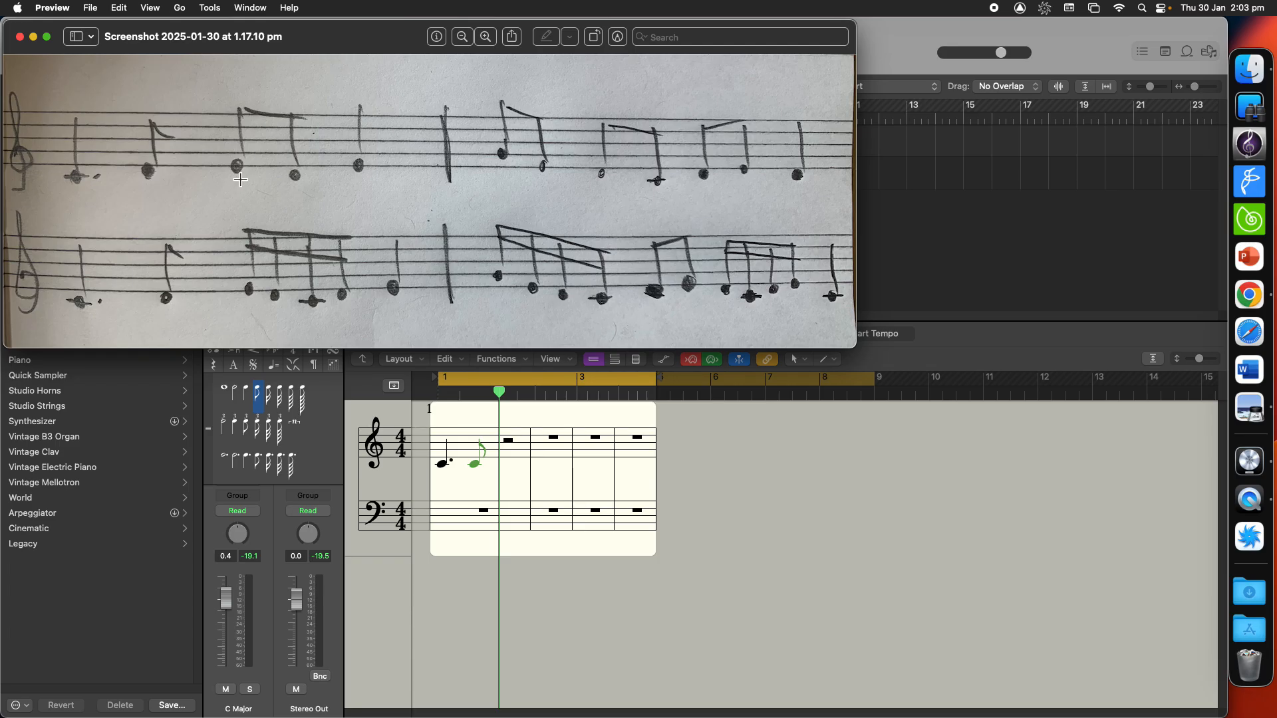
In Logic Pro, complete bar 1 with two eighths and a quarter on C3, and fill bar 2 with six eighths and a quarter
left_click(817, 496)
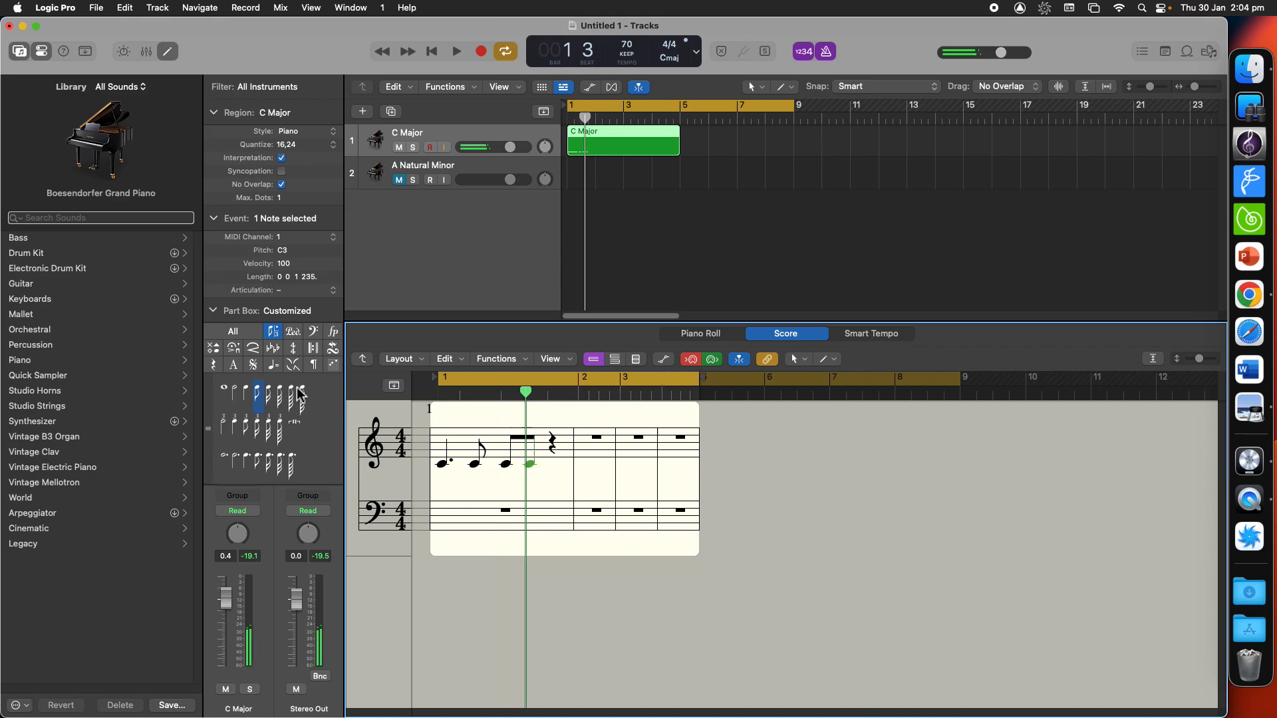
left_click(246, 394)
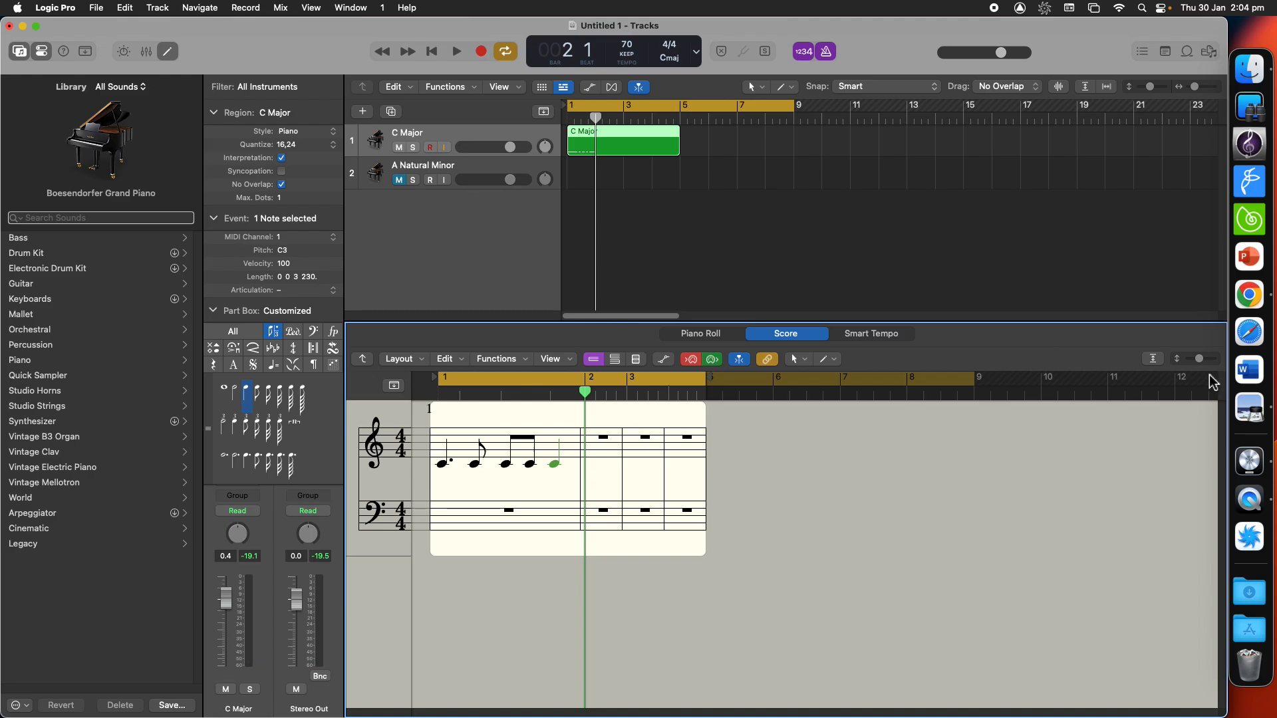
left_click(1250, 407)
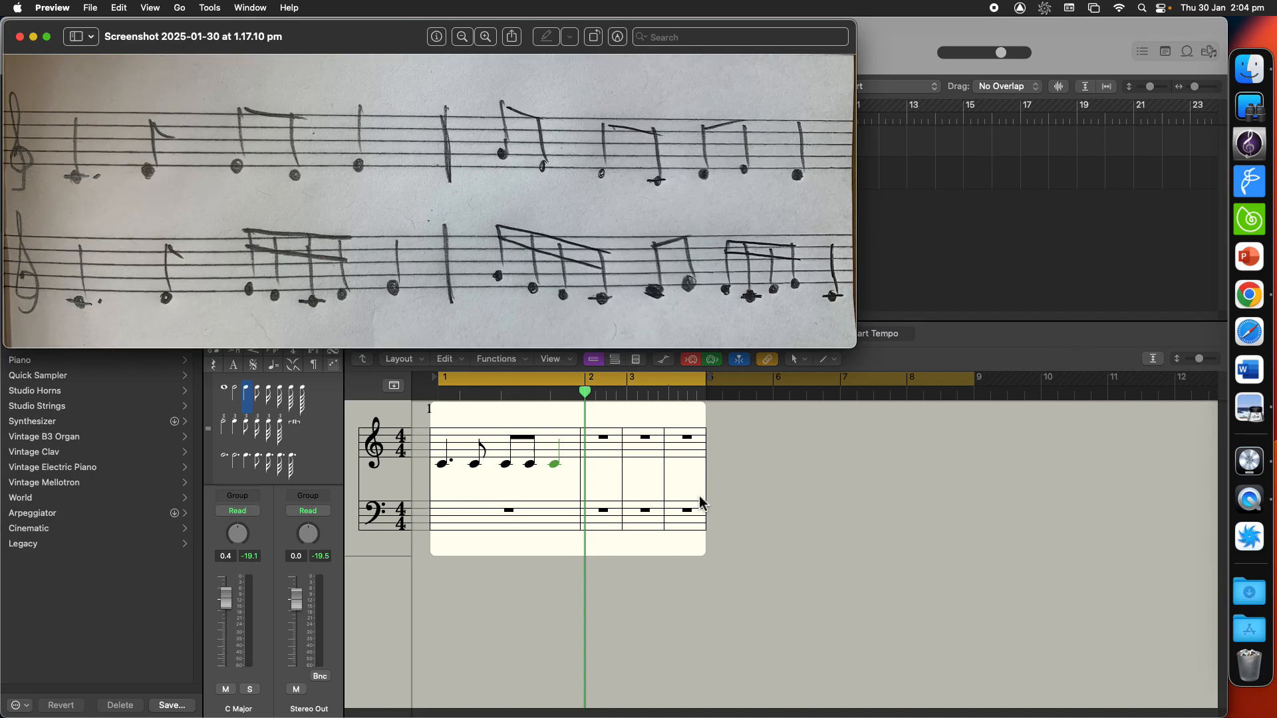
left_click(608, 480)
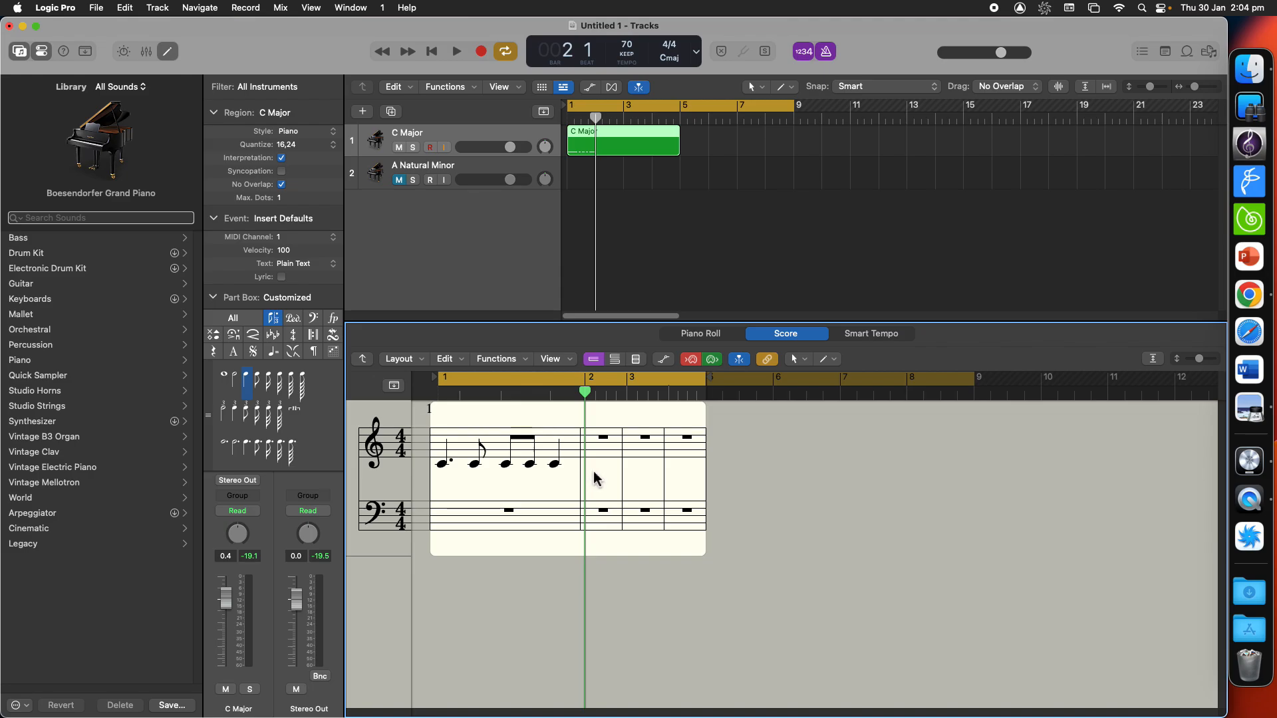
left_click(258, 387)
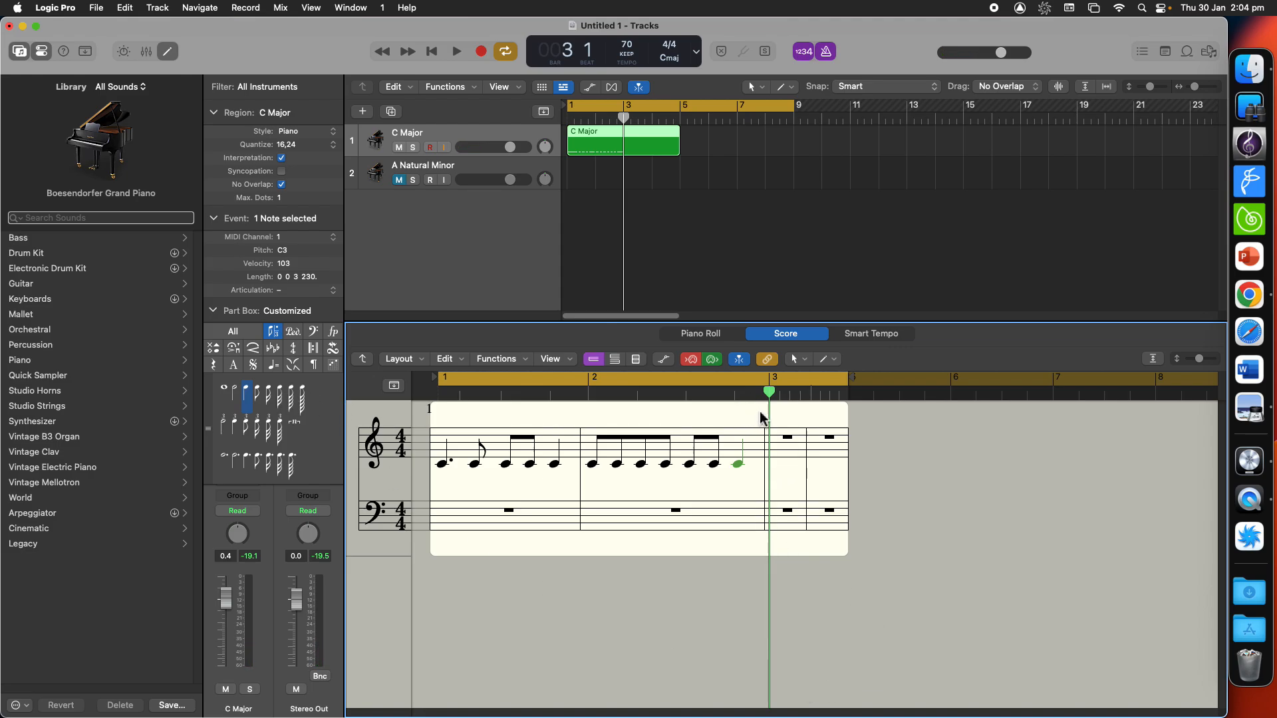
Delete all notes in bar 2 of the score and return the playhead to the start of bar 2
left_click_drag(759, 404, 589, 529)
key("Delete")
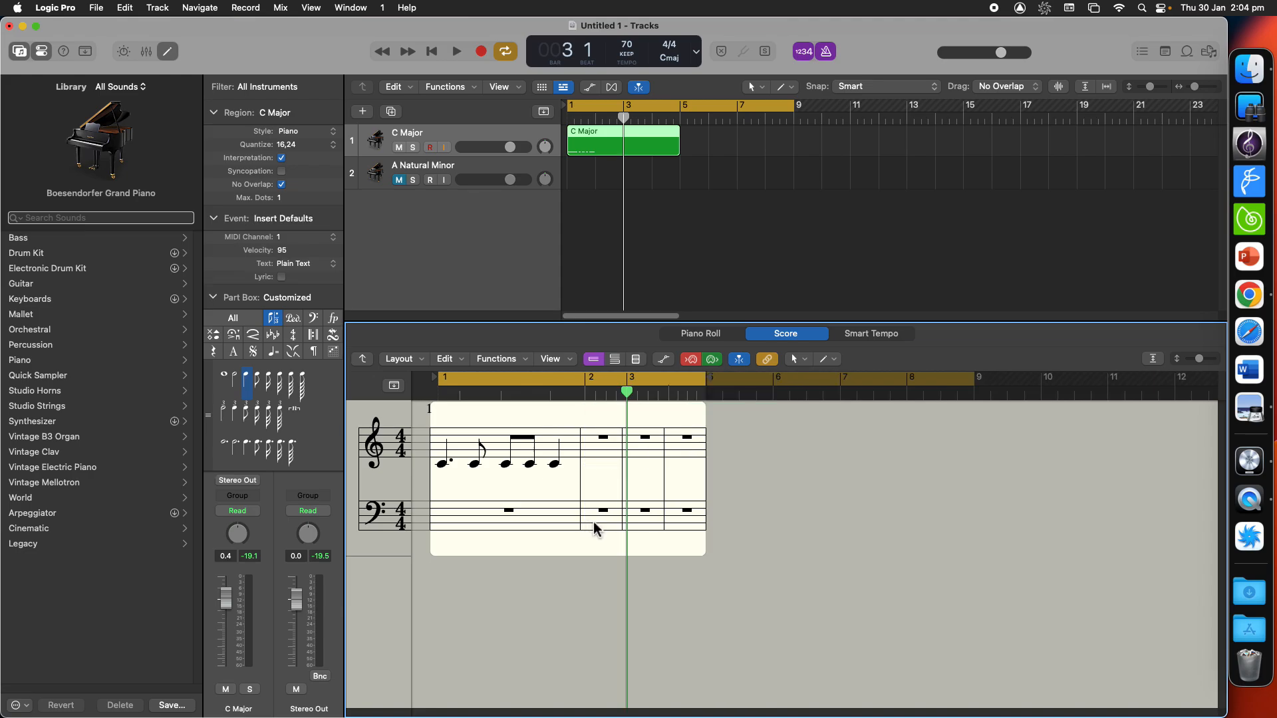
left_click(586, 400)
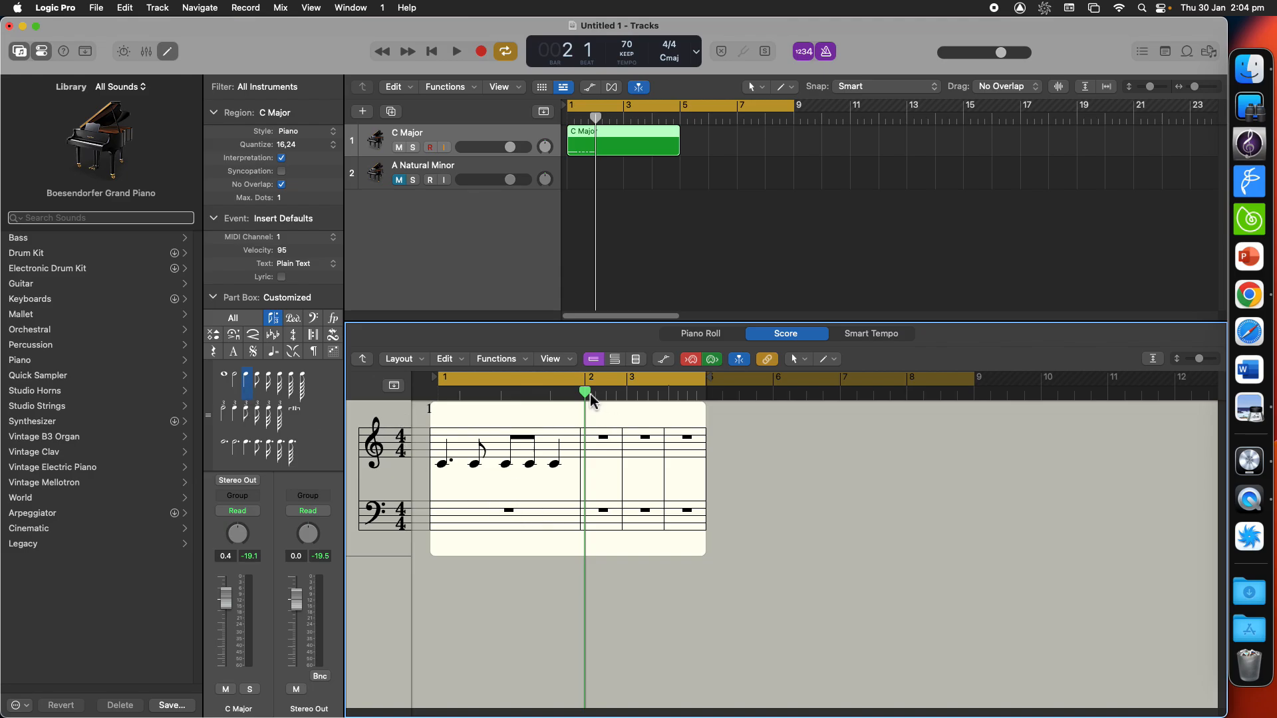
left_click_drag(590, 397, 669, 433)
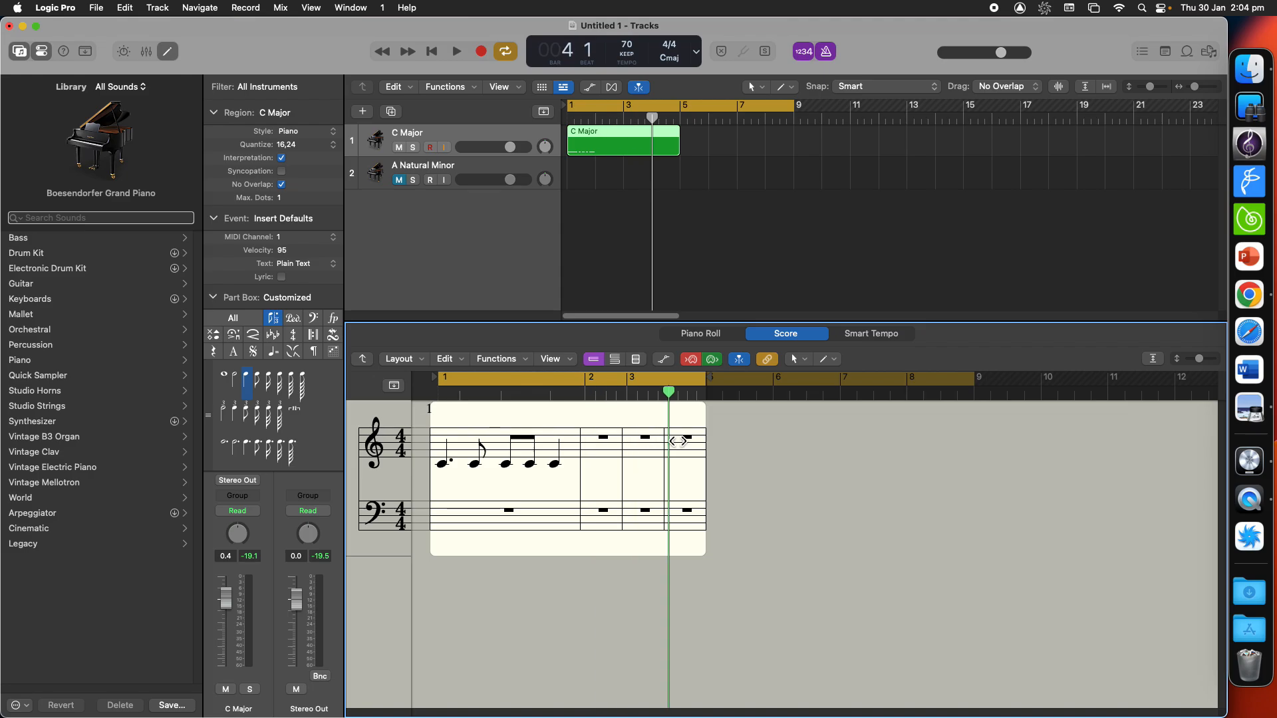
left_click_drag(678, 403, 587, 406)
left_click_drag(586, 406, 638, 407)
left_click(586, 406)
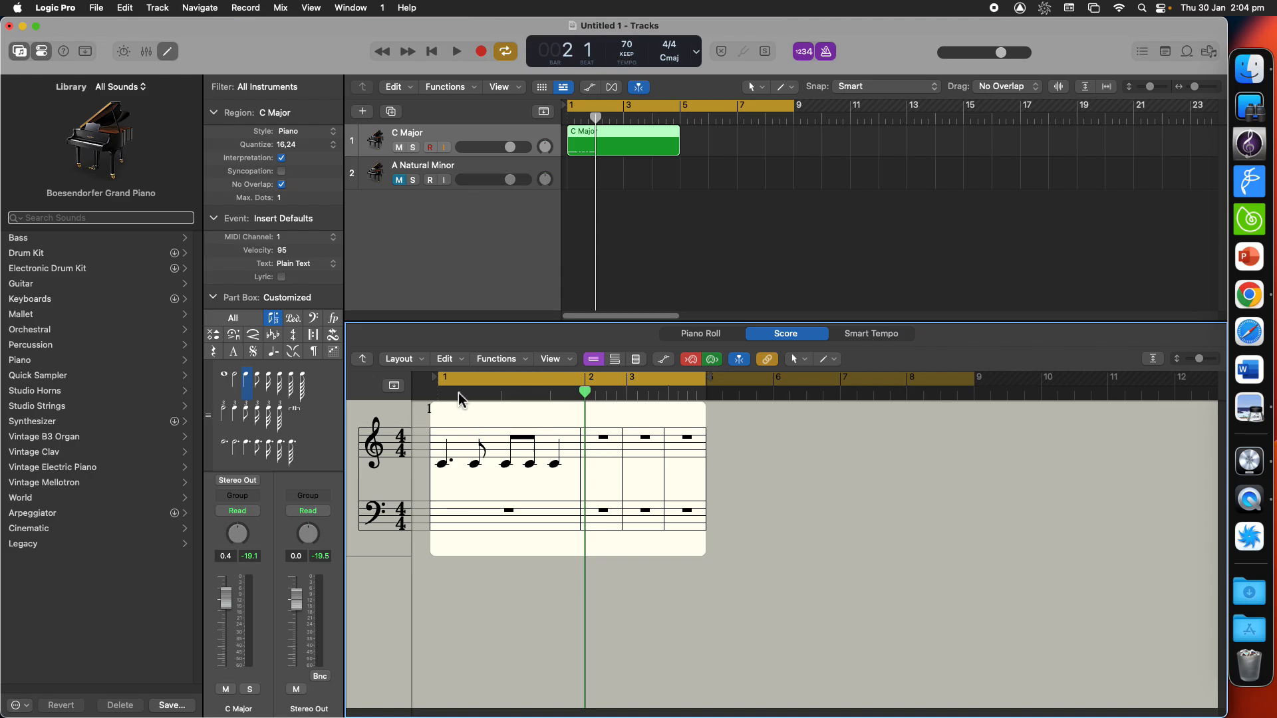
Re-enter bar 2 on C3 with six eighth notes, replacing the mistaken seventh eighth with a quarter note on beat 4
left_click(258, 384)
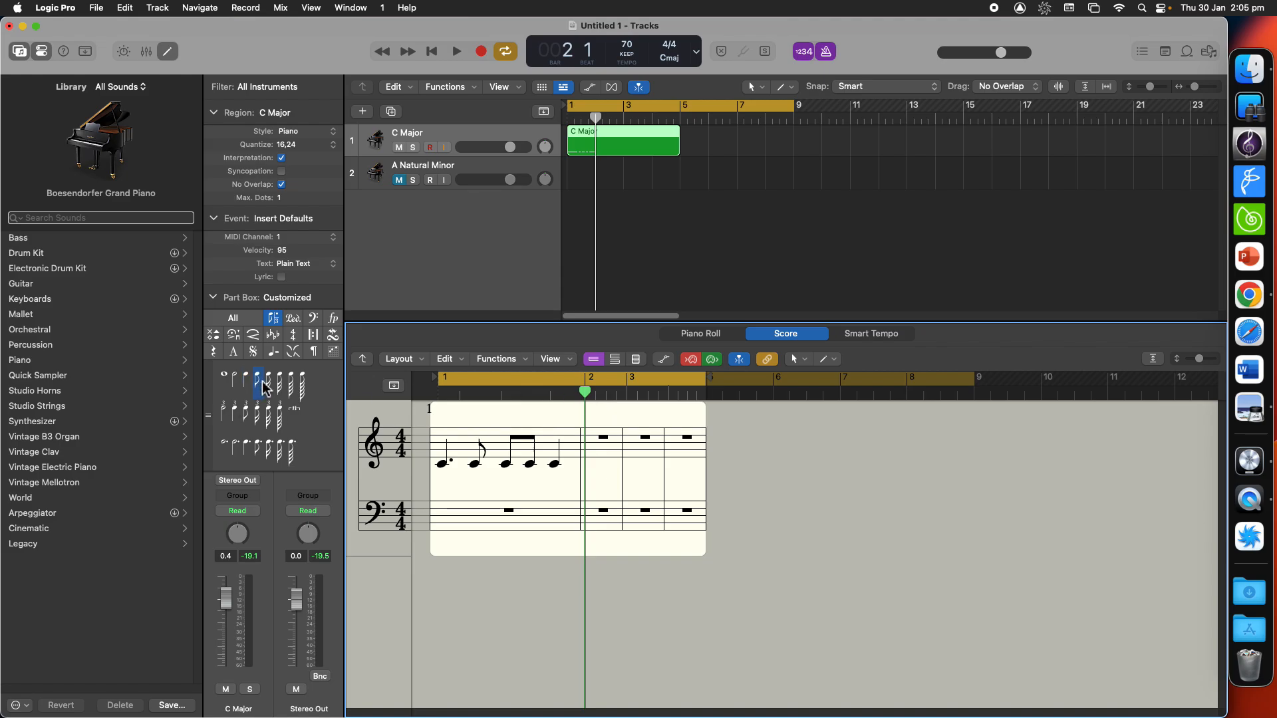
key("r")
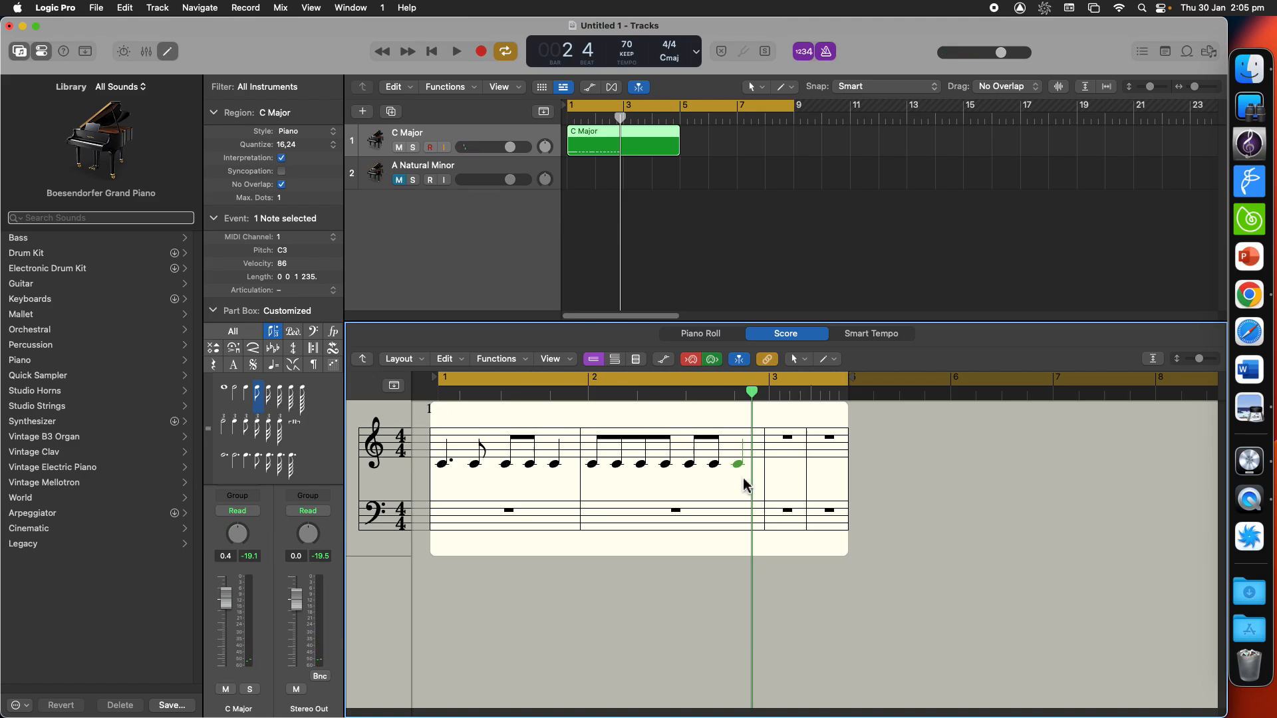
left_click_drag(749, 433, 732, 491)
key("Delete")
left_click_drag(747, 394, 732, 394)
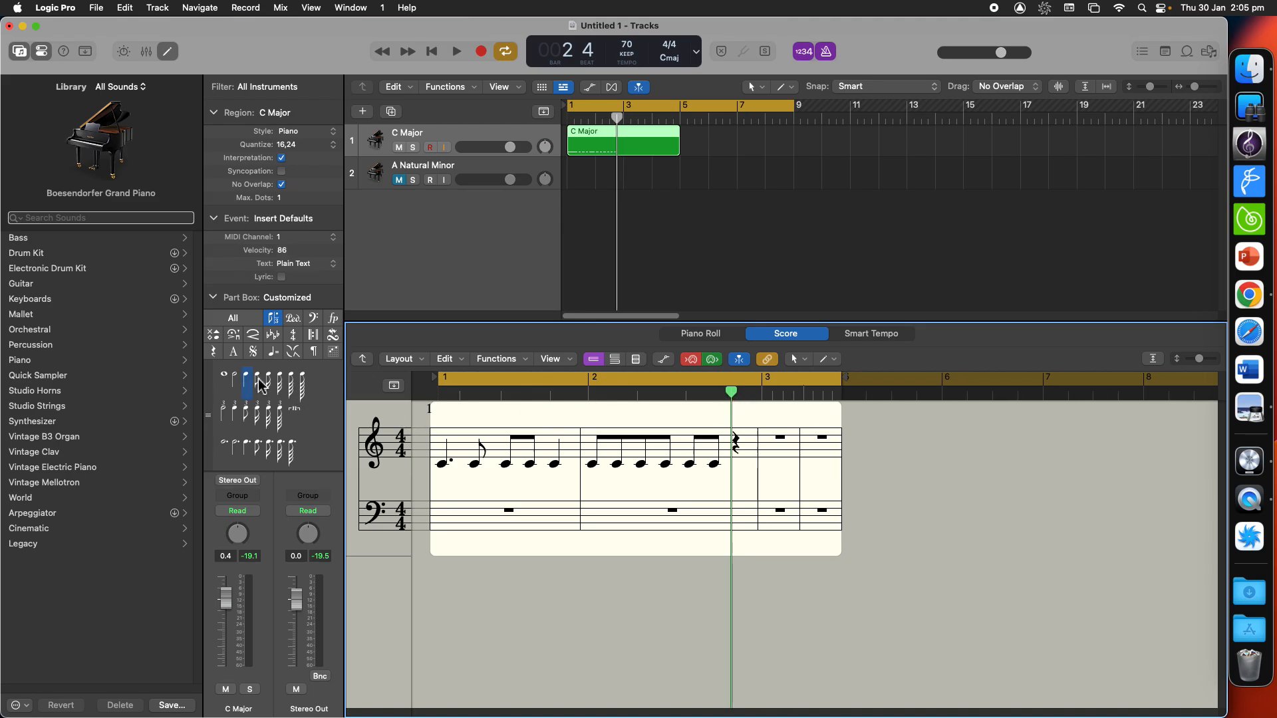
left_click_drag(294, 377, 738, 462)
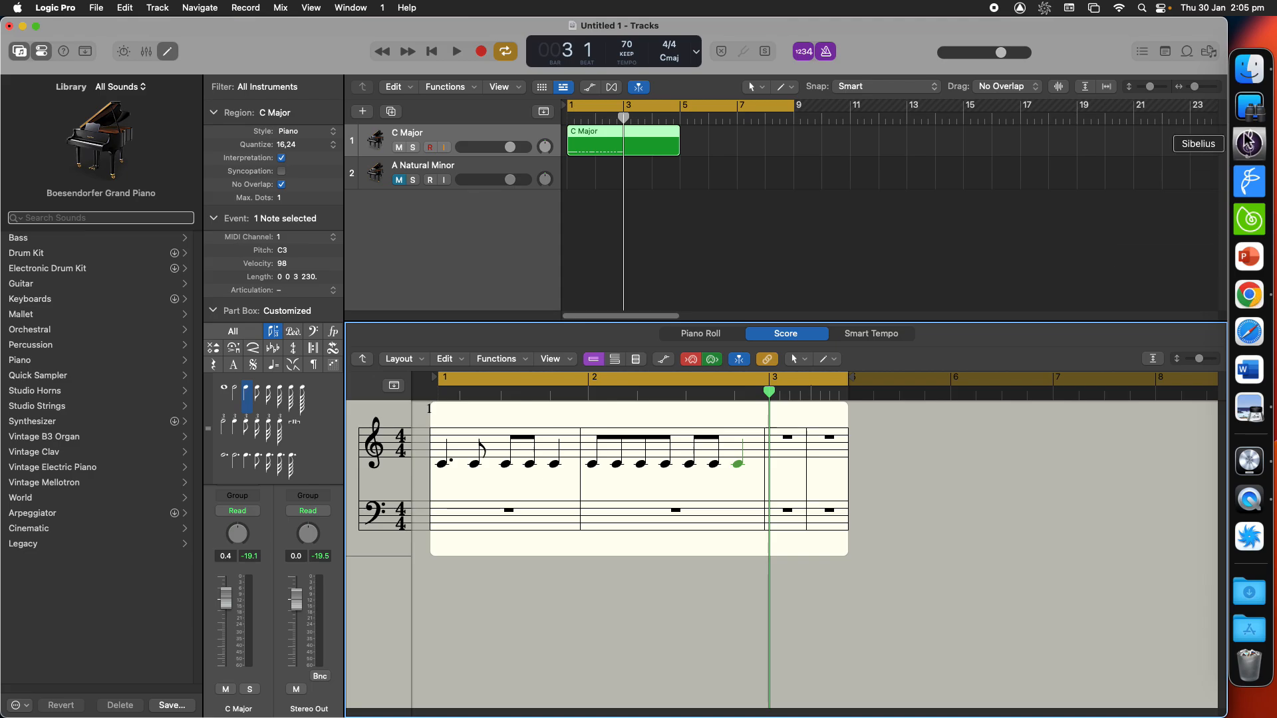
Compare with the handwritten melody in Preview and raise the second note of bar 1 to D3 and the third to E3
left_click(1251, 408)
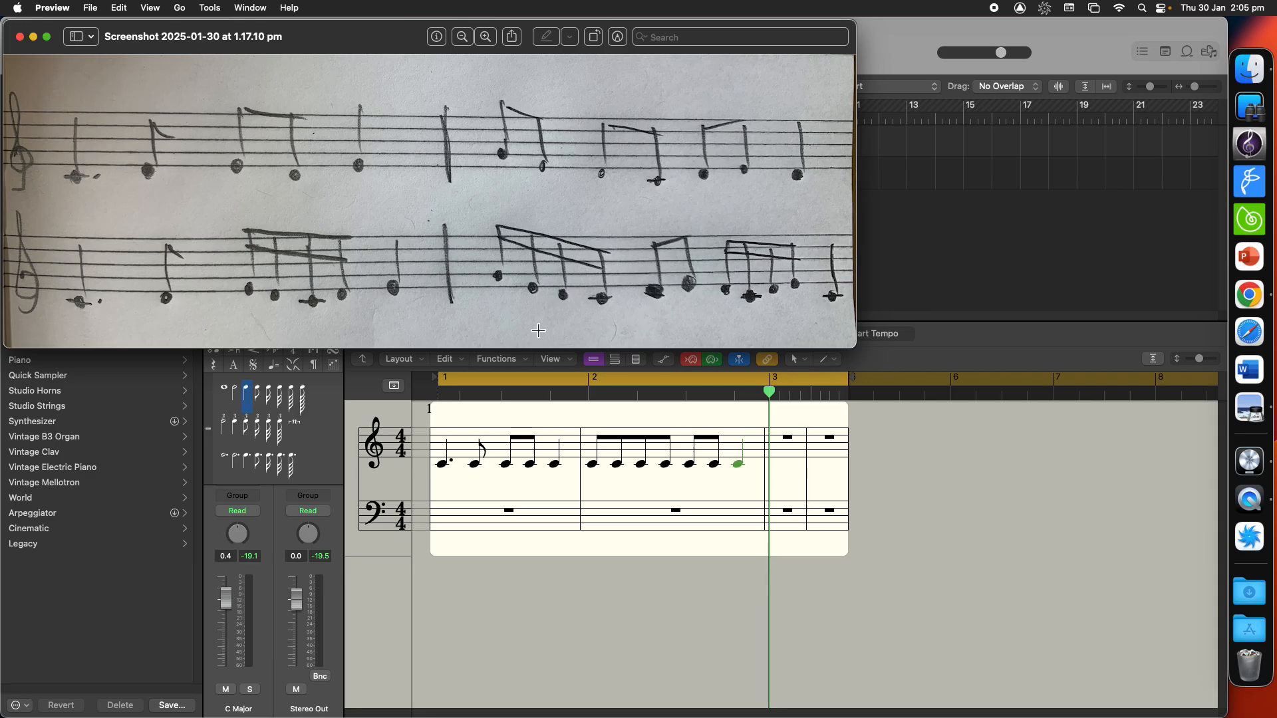
left_click(945, 520)
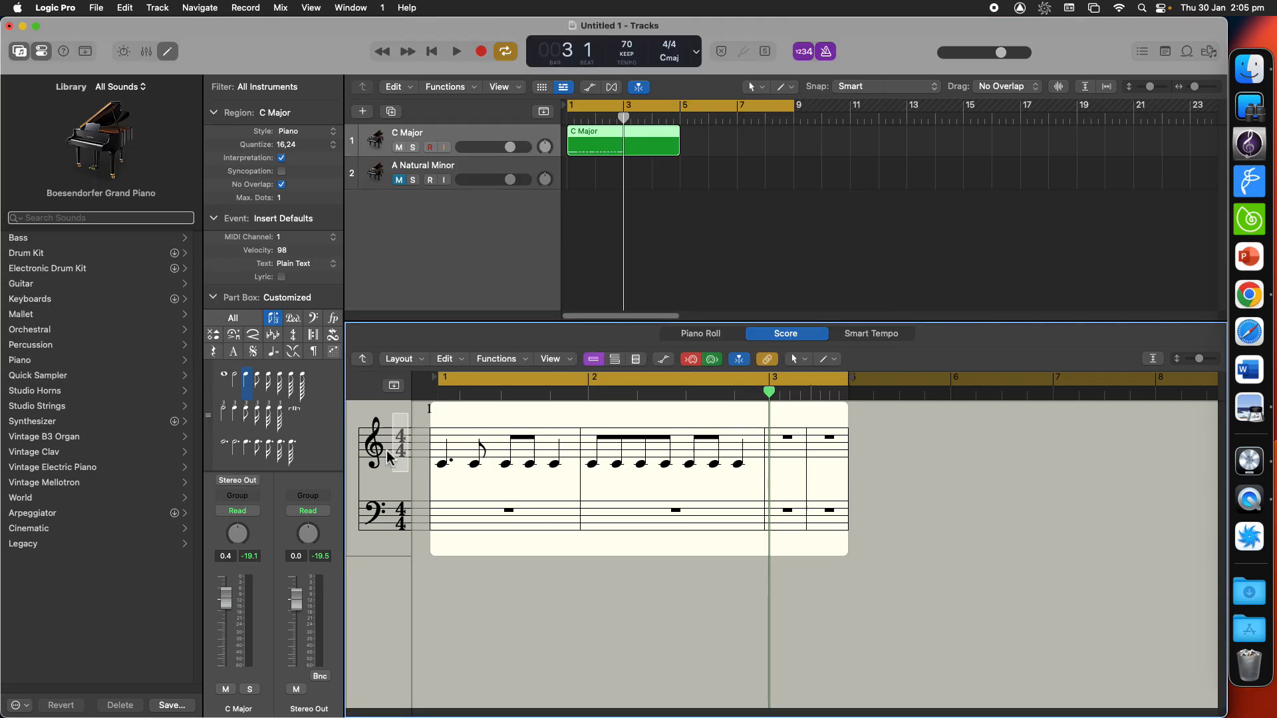
left_click(445, 464)
left_click_drag(471, 473, 475, 462)
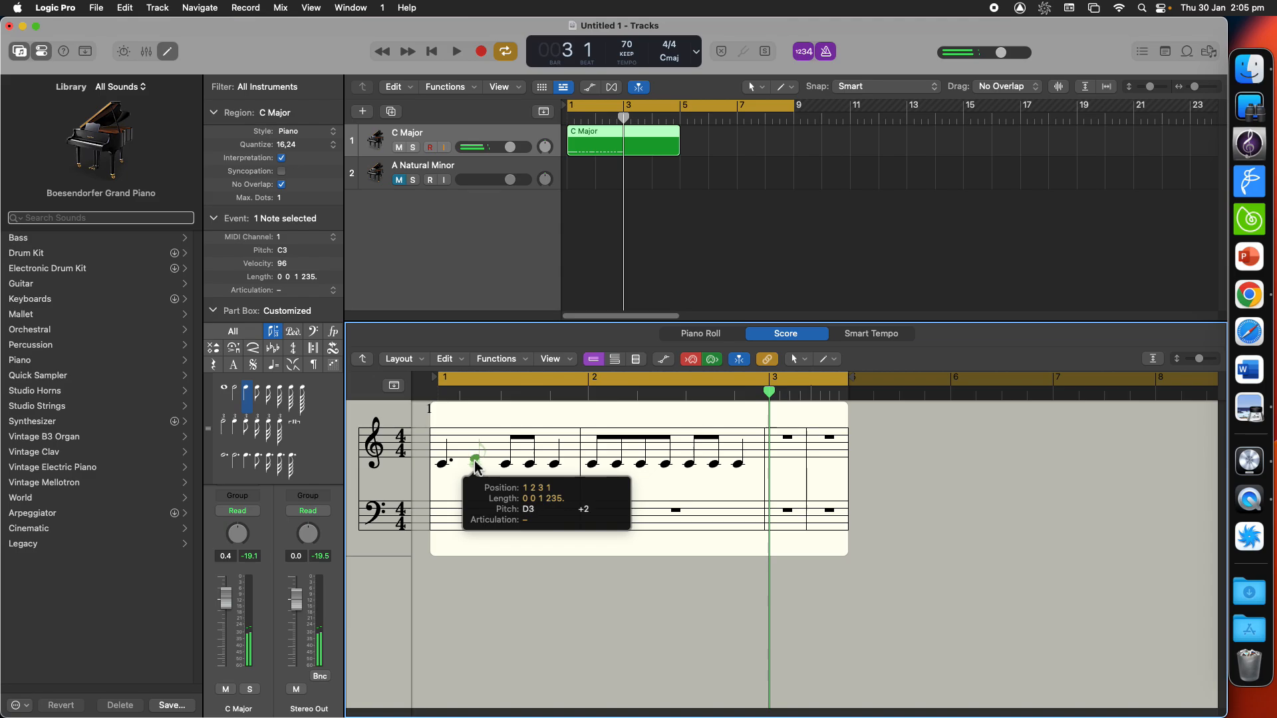
left_click_drag(475, 463, 502, 462)
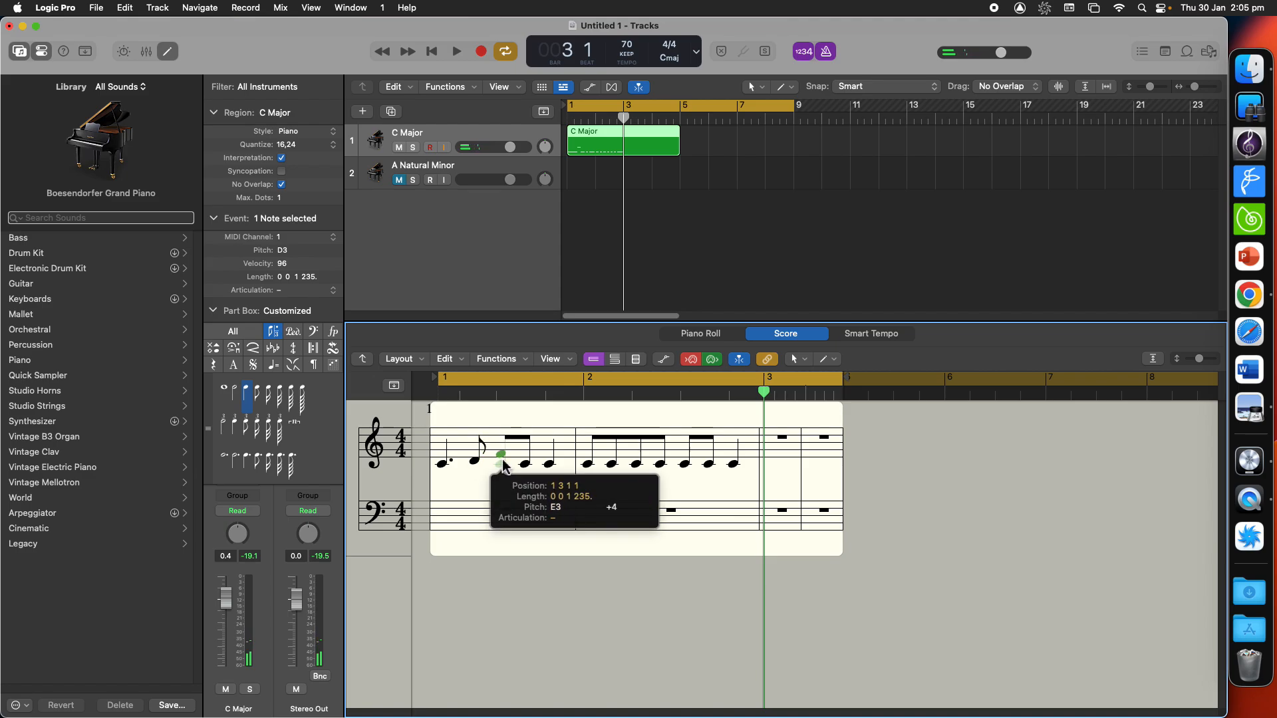
left_click_drag(504, 465, 503, 462)
Delete every note in the C Major region and return the playhead to the start of bar 1
left_click_drag(816, 426, 454, 512)
key("Delete")
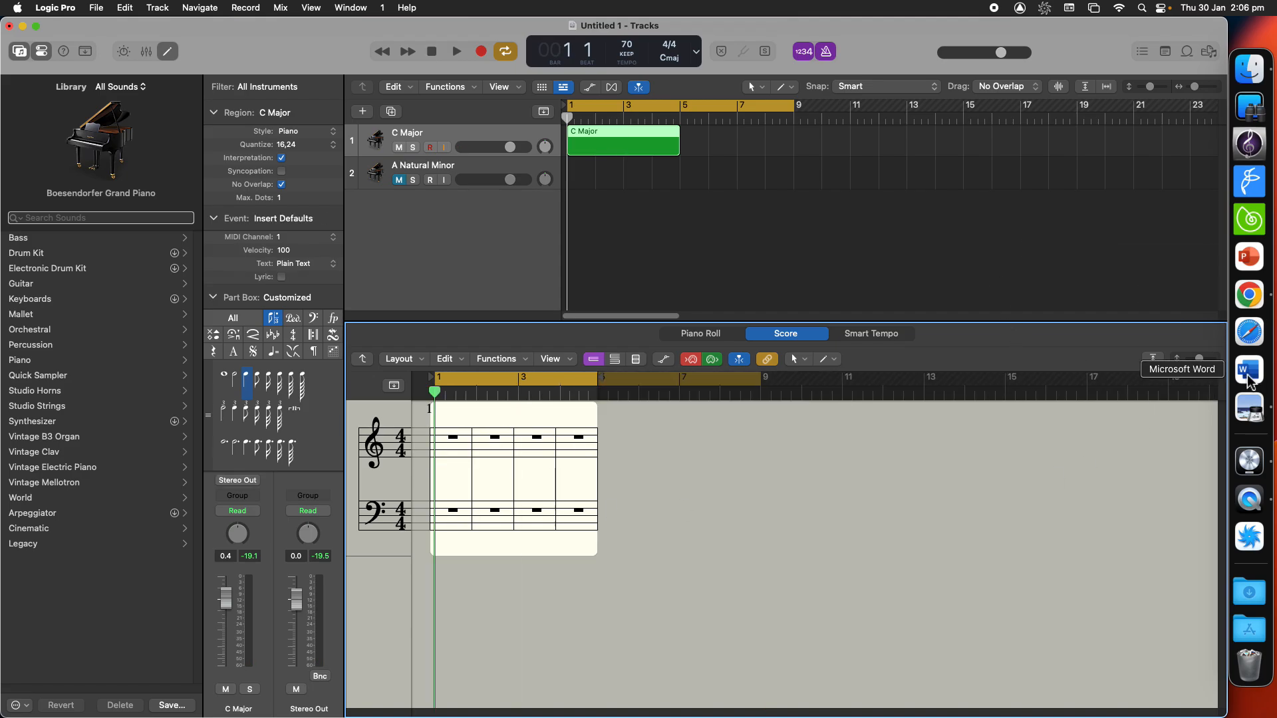
Following the handwritten melody in Preview, enter a dotted quarter note C3 and an eighth note D3 in bar 1 of the Logic Pro score
left_click(1250, 408)
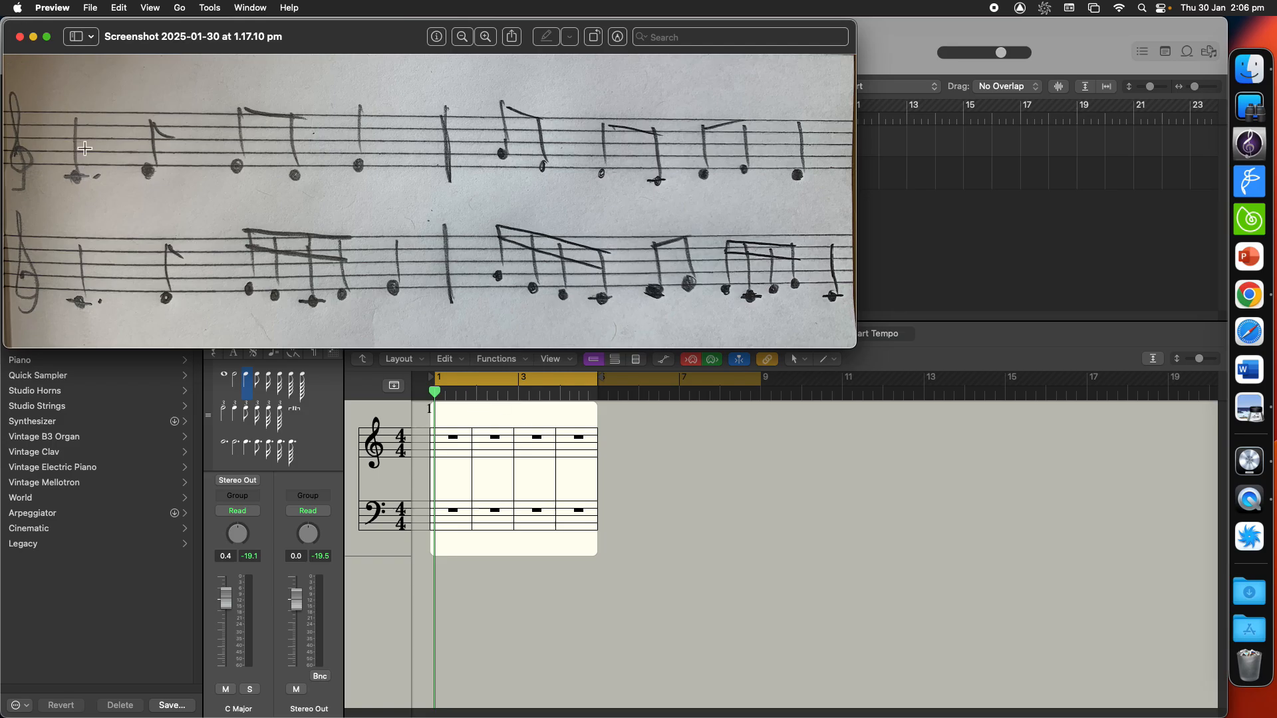
left_click(598, 478)
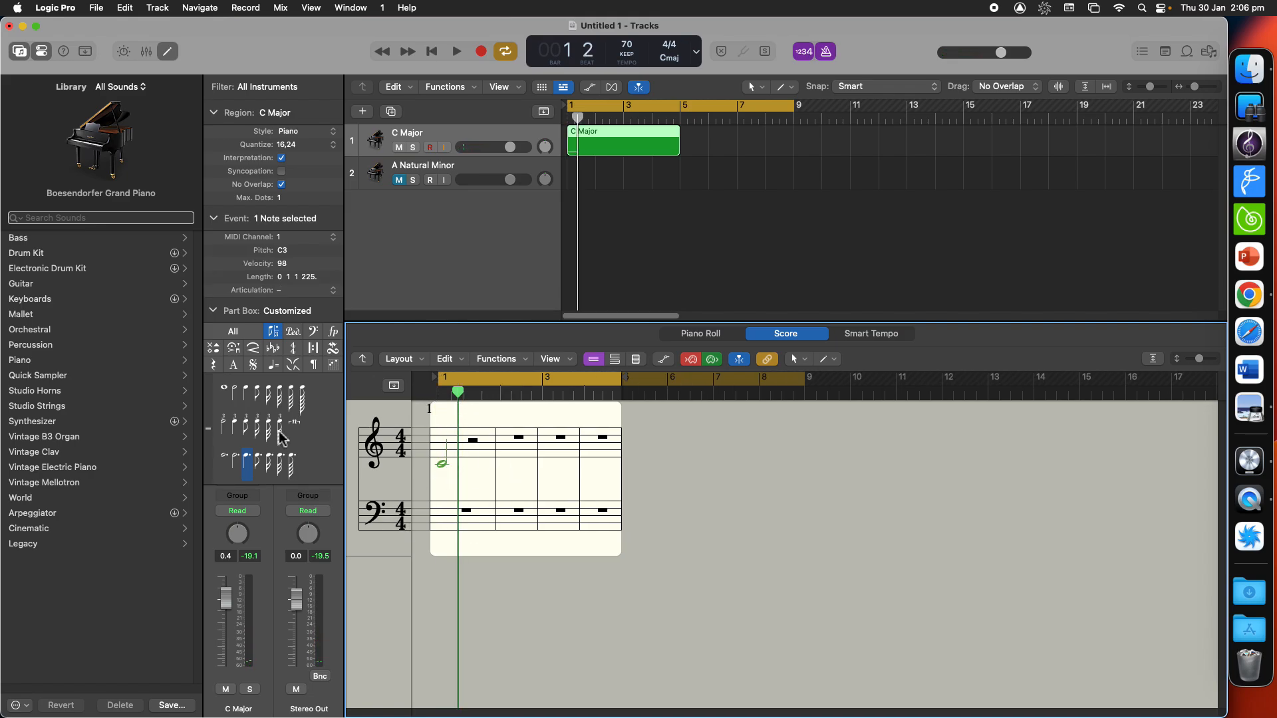
left_click(259, 396)
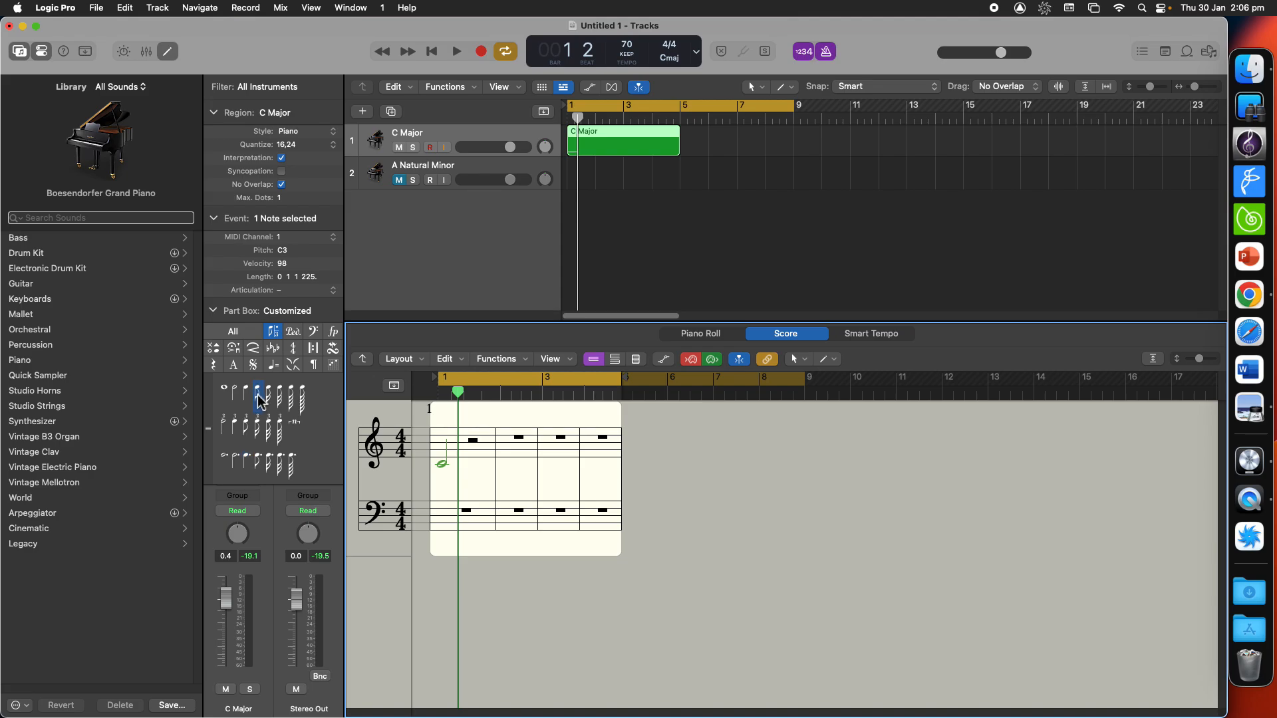
left_click(1251, 408)
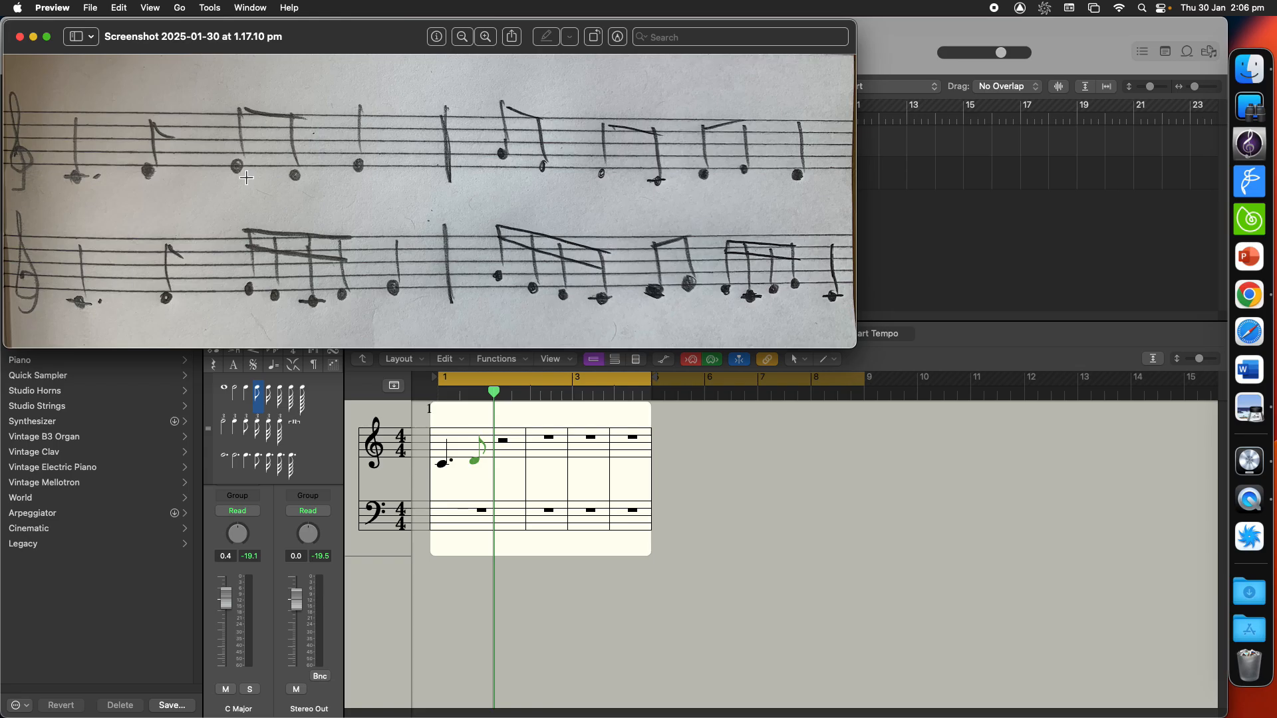
left_click(568, 490)
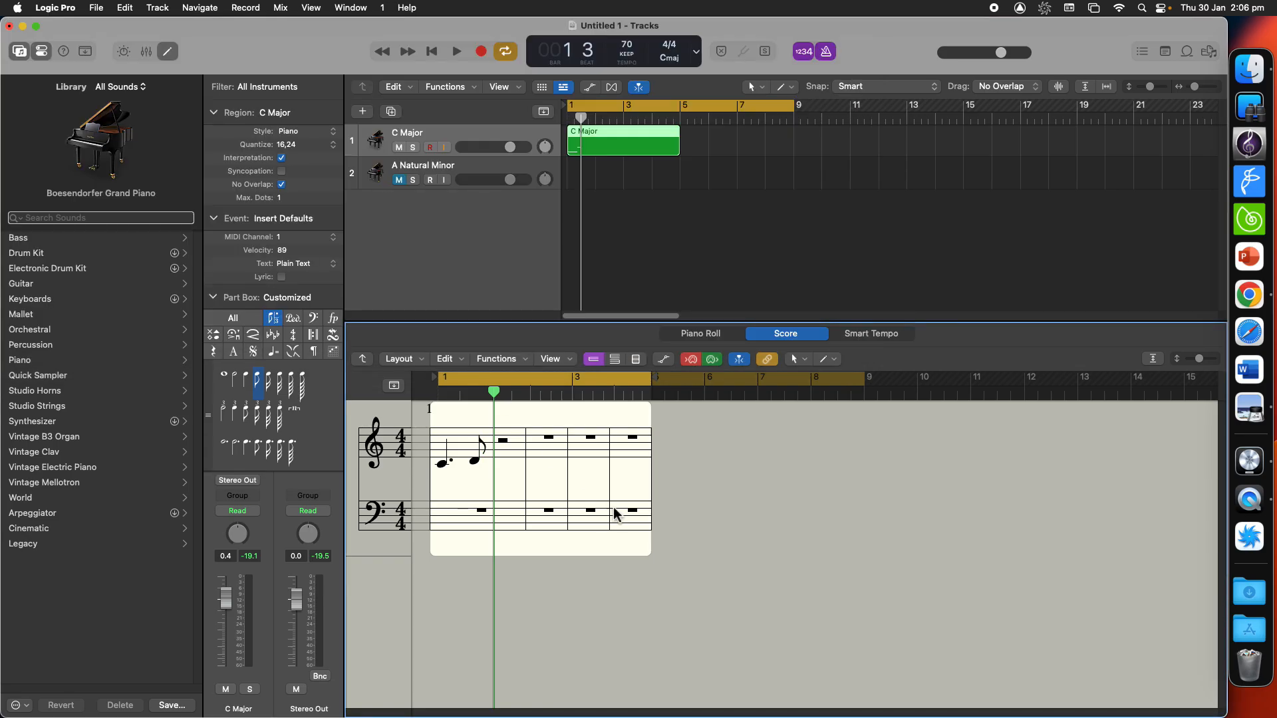